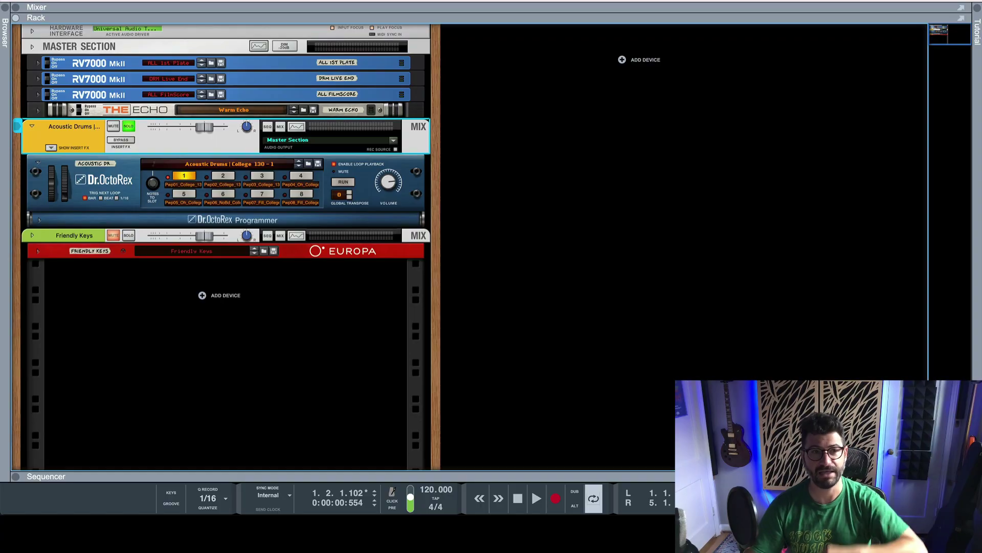
Step: From the Mixer, choose Edit Automation on the Acoustic Drums pan knob to add a Pan lane
{"action": "left_click", "coordinate": [17, 8]}
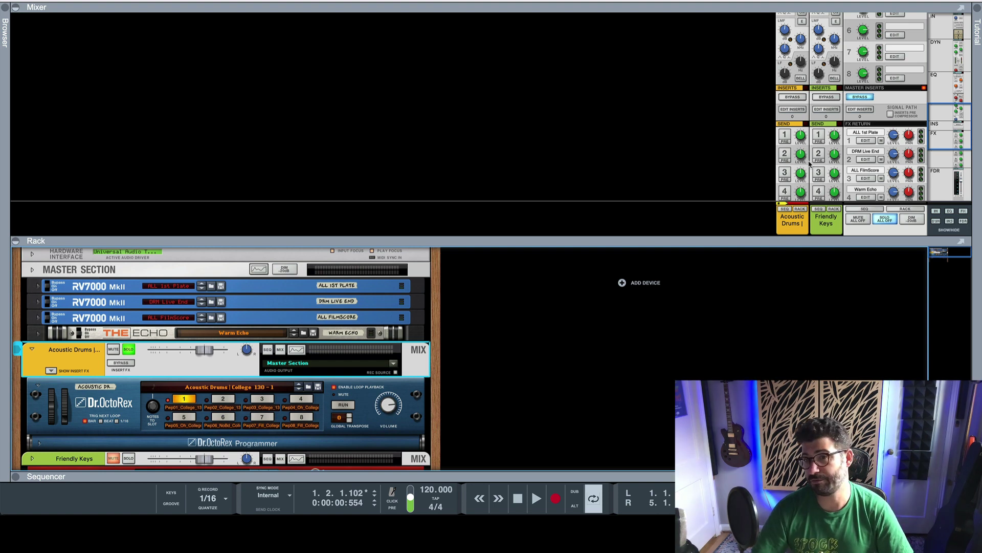
{"action": "scroll", "coordinate": [809, 164], "scroll_direction": "down", "scroll_amount": 8}
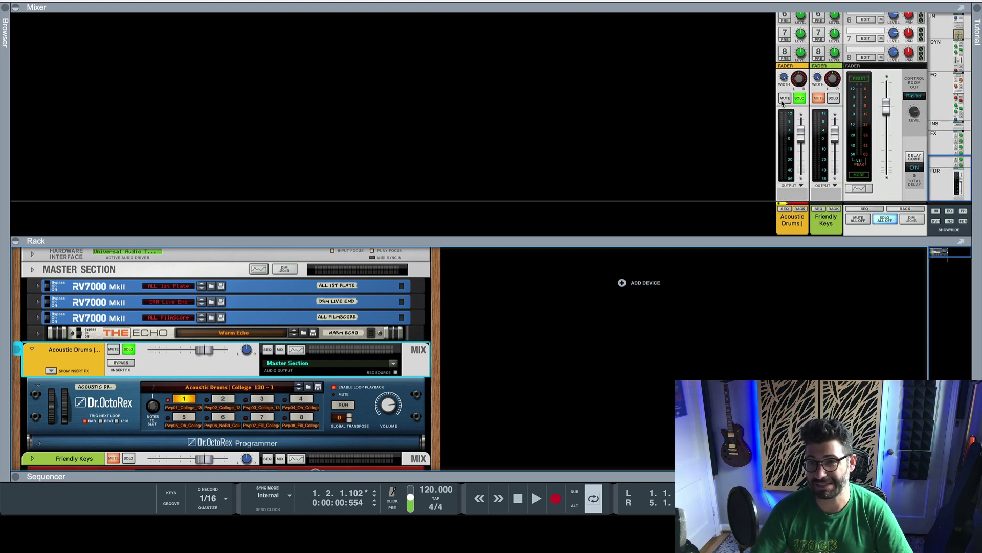
{"action": "right_click", "coordinate": [799, 81]}
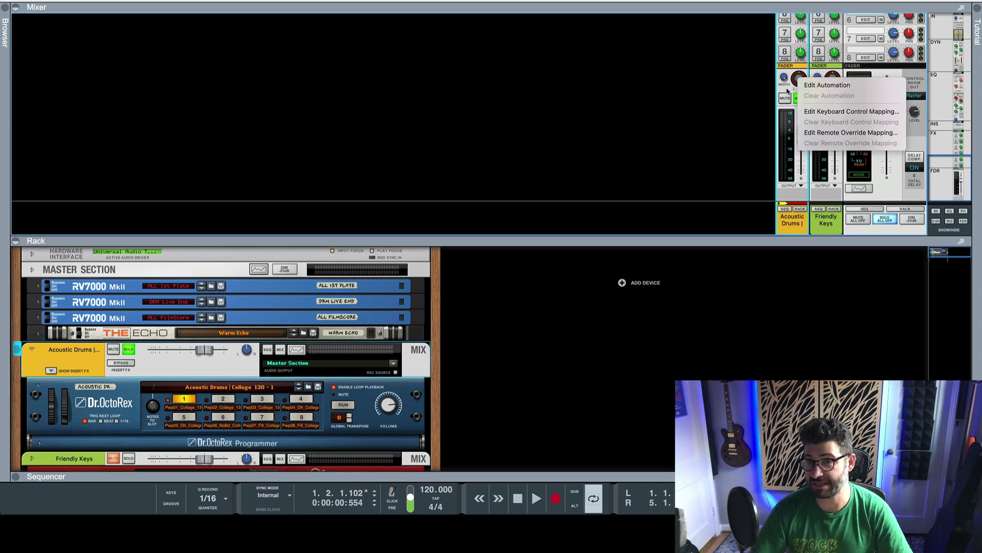
{"action": "left_click", "coordinate": [807, 89]}
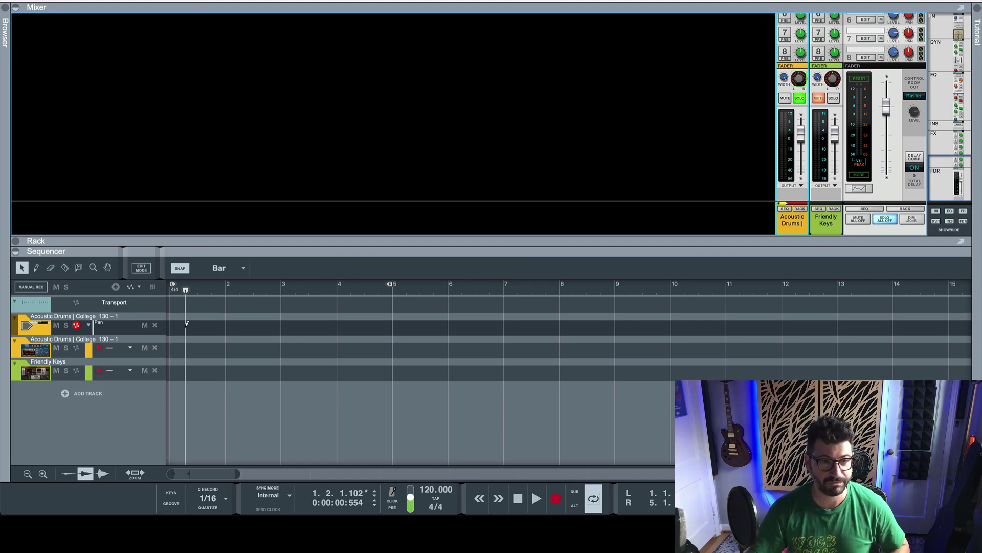
Step: Draw a clip in the drums Pan lane, stretch it to bar 5, and enlarge the lane
{"action": "left_click", "coordinate": [35, 267]}
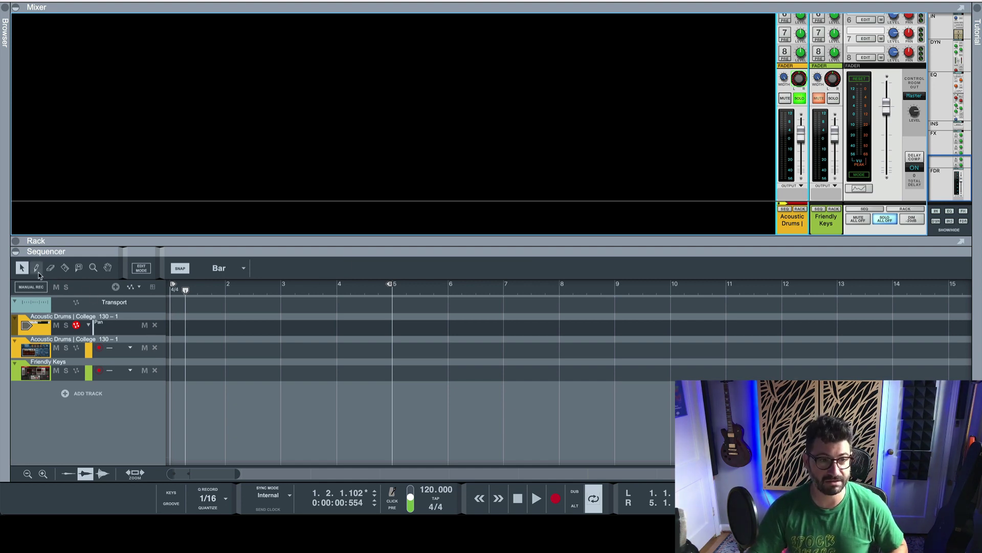
{"action": "left_click", "coordinate": [174, 303]}
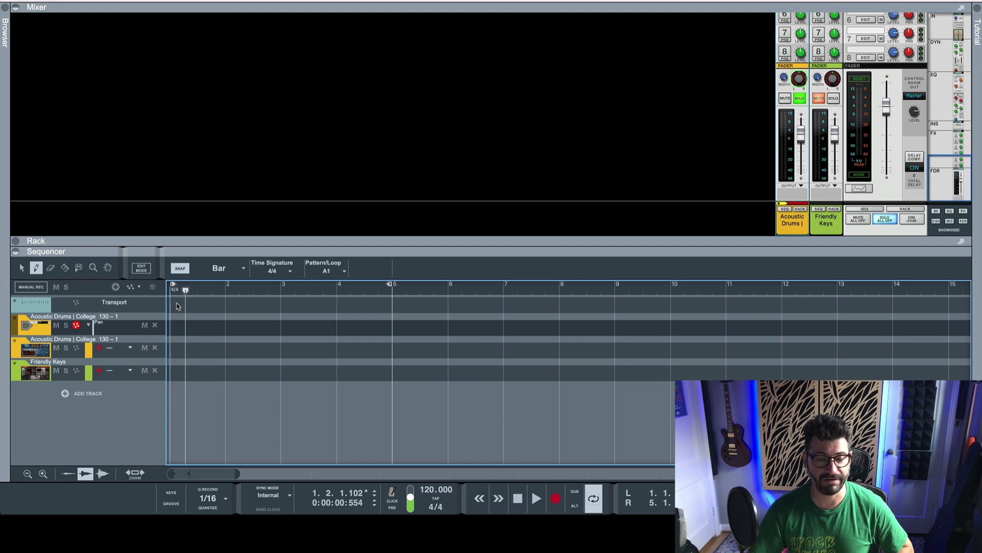
{"action": "left_click", "coordinate": [176, 324]}
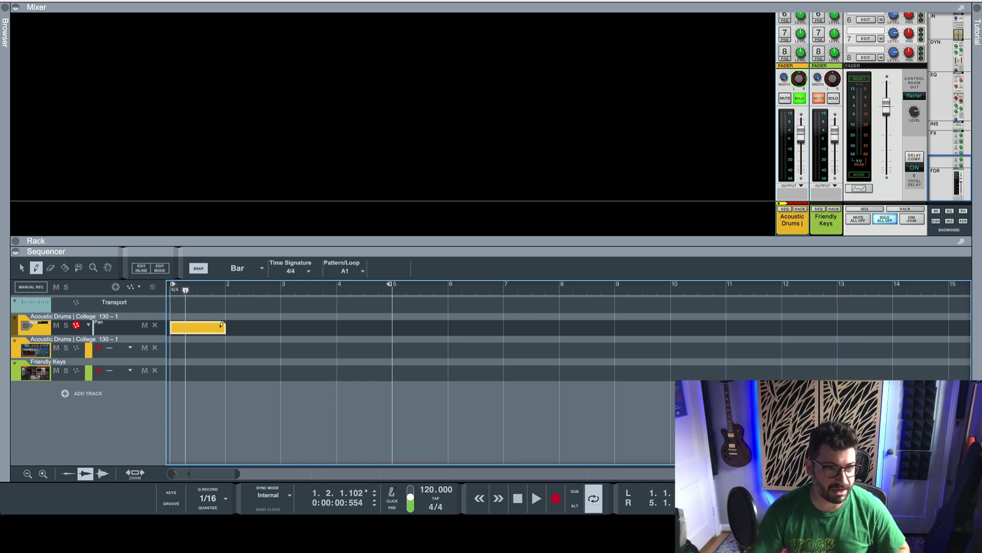
{"action": "key", "text": "q"}
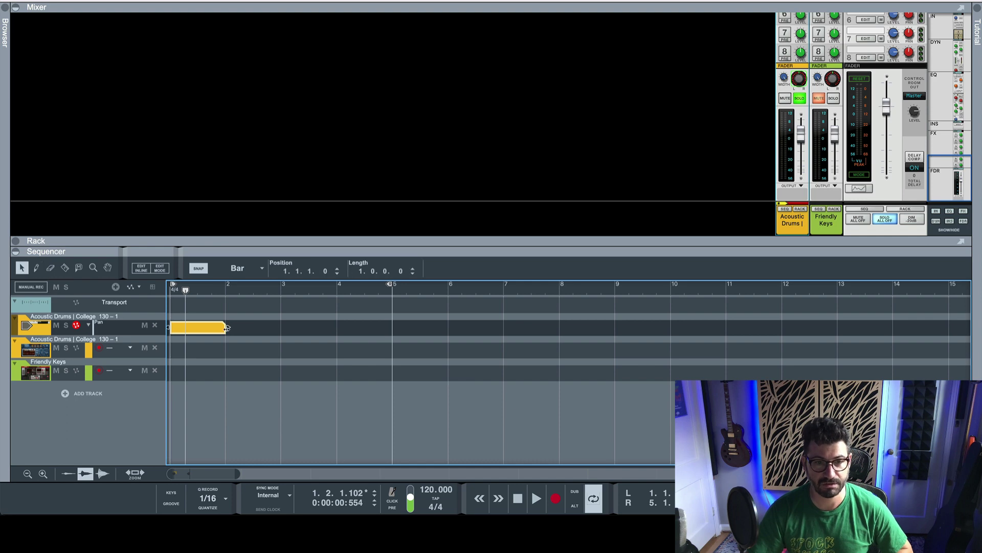
{"action": "left_click_drag", "start_coordinate": [230, 325], "coordinate": [393, 327]}
{"action": "left_click_drag", "start_coordinate": [271, 334], "coordinate": [182, 350]}
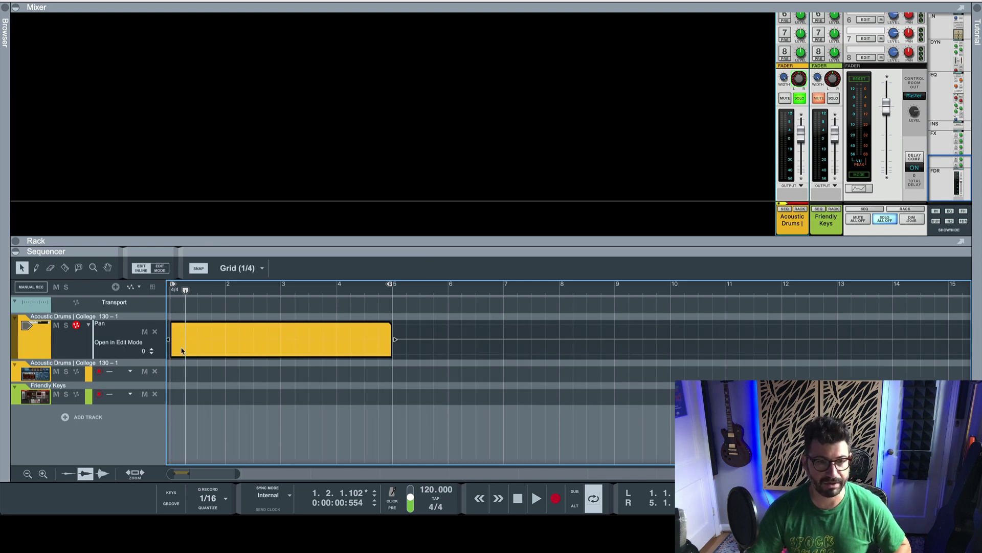
Step: Add zigzag high and low pan points across the clip's first two bars
{"action": "left_click", "coordinate": [174, 353]}
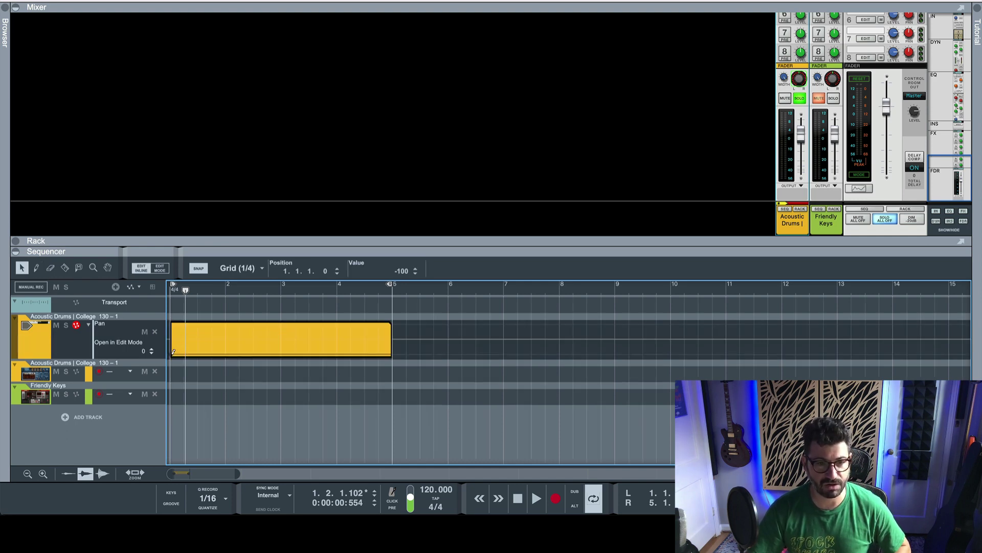
{"action": "left_click", "coordinate": [185, 325]}
{"action": "left_click", "coordinate": [198, 340]}
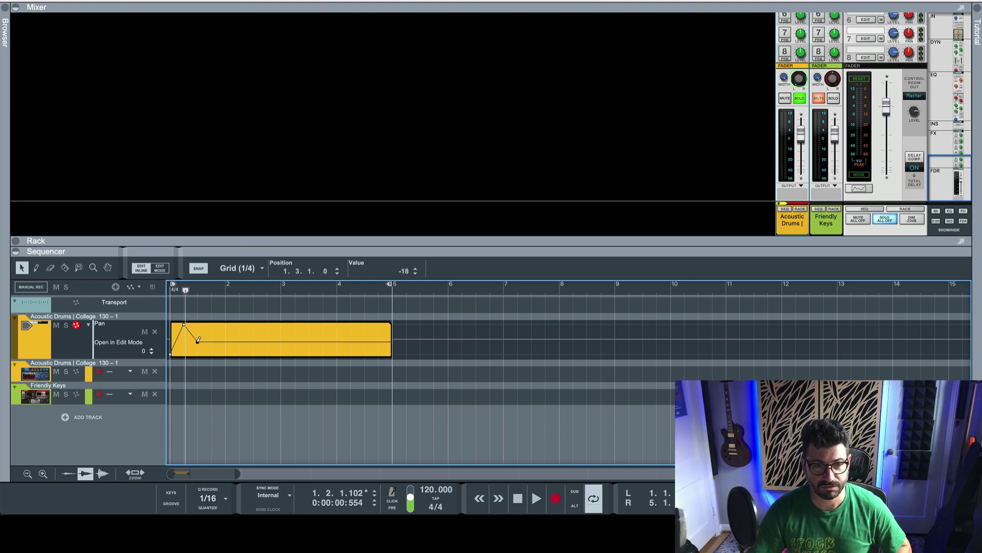
{"action": "left_click", "coordinate": [213, 334]}
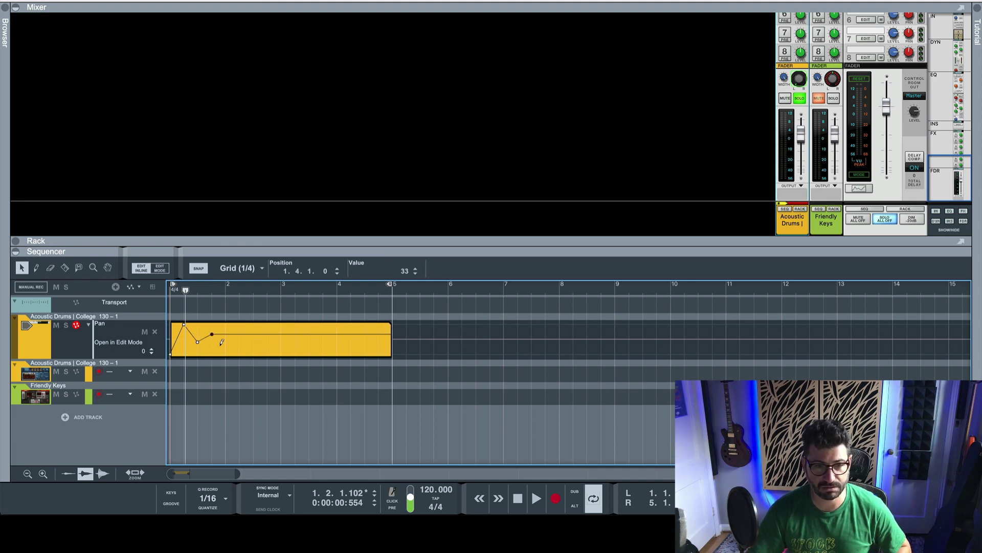
{"action": "left_click", "coordinate": [225, 347]}
{"action": "left_click_drag", "start_coordinate": [213, 333], "coordinate": [219, 330]}
{"action": "left_click", "coordinate": [239, 335]}
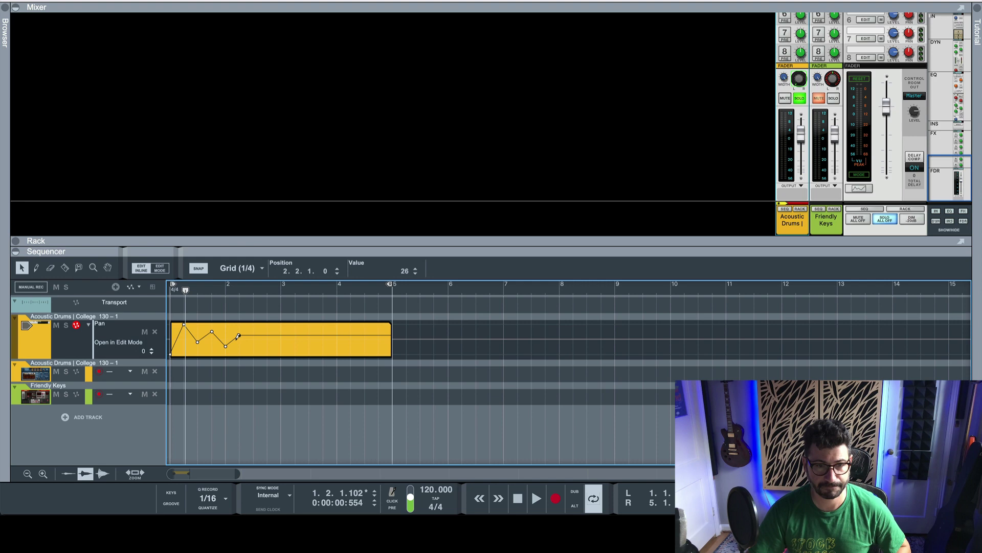
{"action": "left_click", "coordinate": [267, 352]}
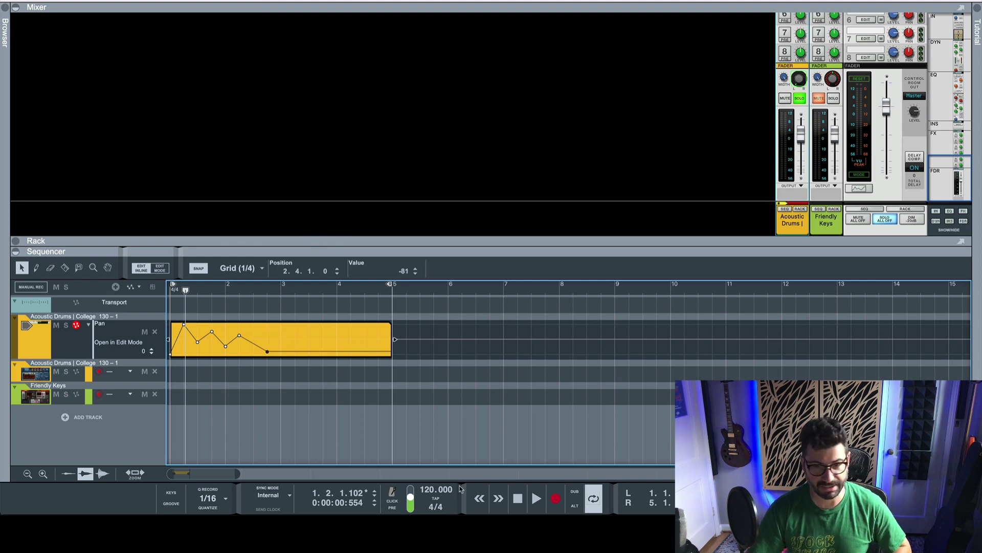
Step: Audition the drum panning, then pull one pan point down to the bottom of the lane
{"action": "key", "text": "space"}
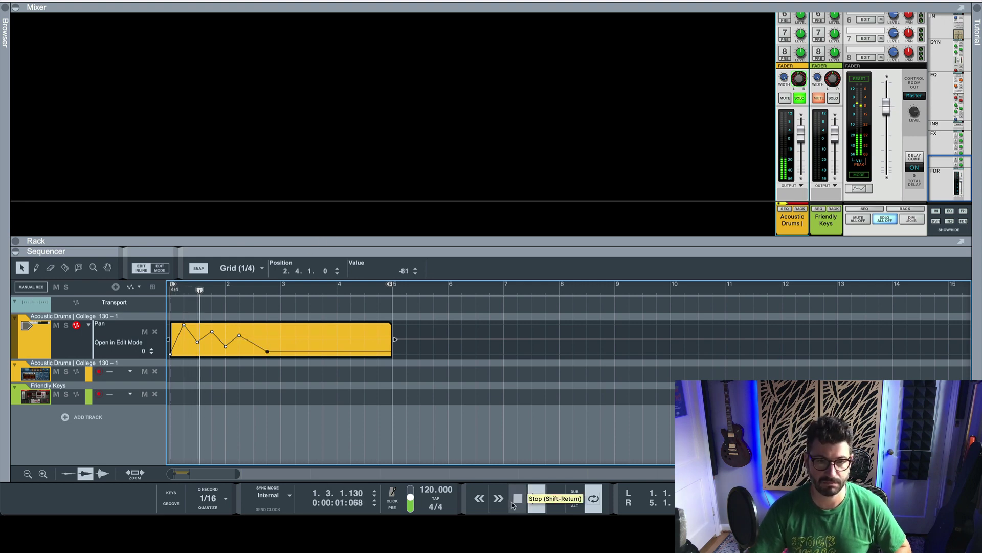
{"action": "left_click", "coordinate": [517, 502]}
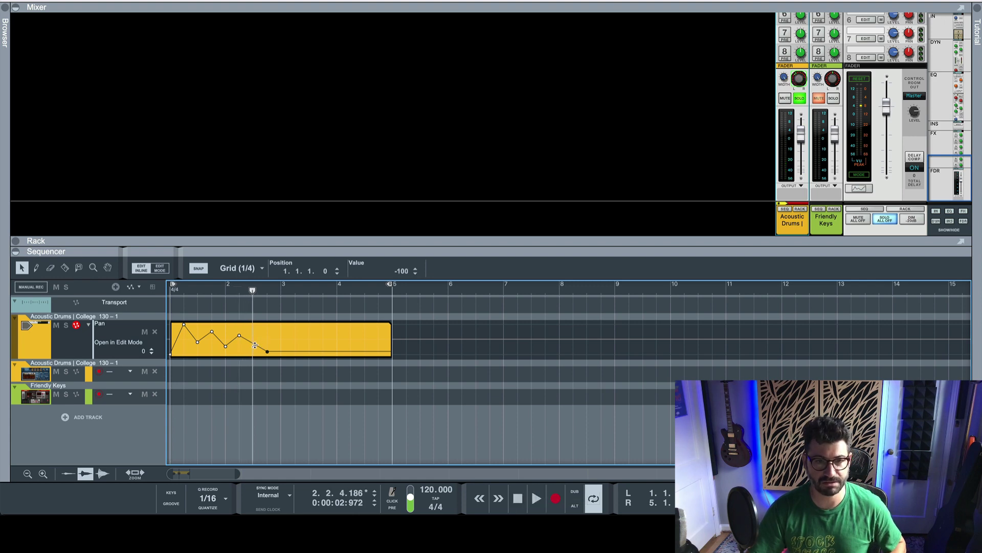
{"action": "left_click_drag", "start_coordinate": [255, 345], "coordinate": [215, 374]}
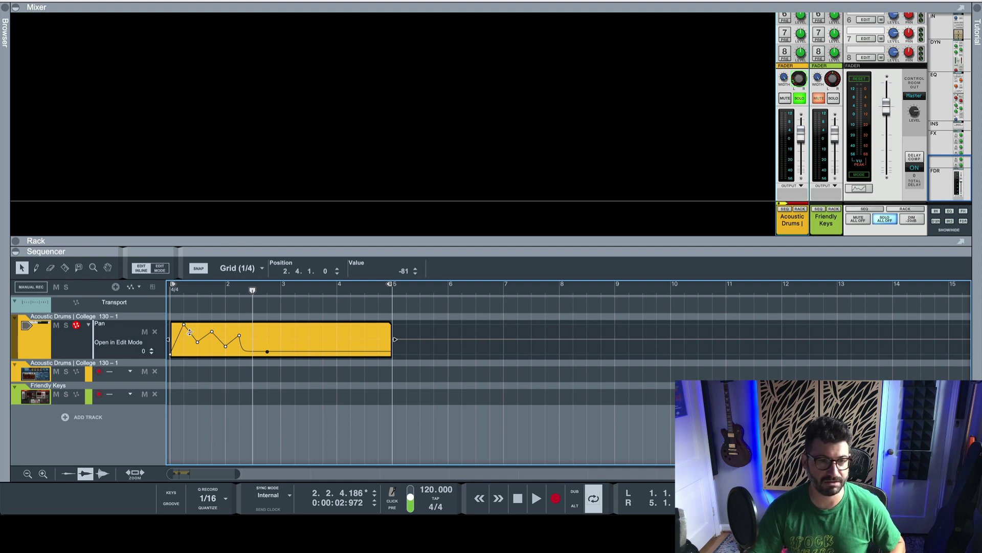
Step: Replay the song from the start, then show the Rack above the Sequencer
{"action": "left_click", "coordinate": [518, 500]}
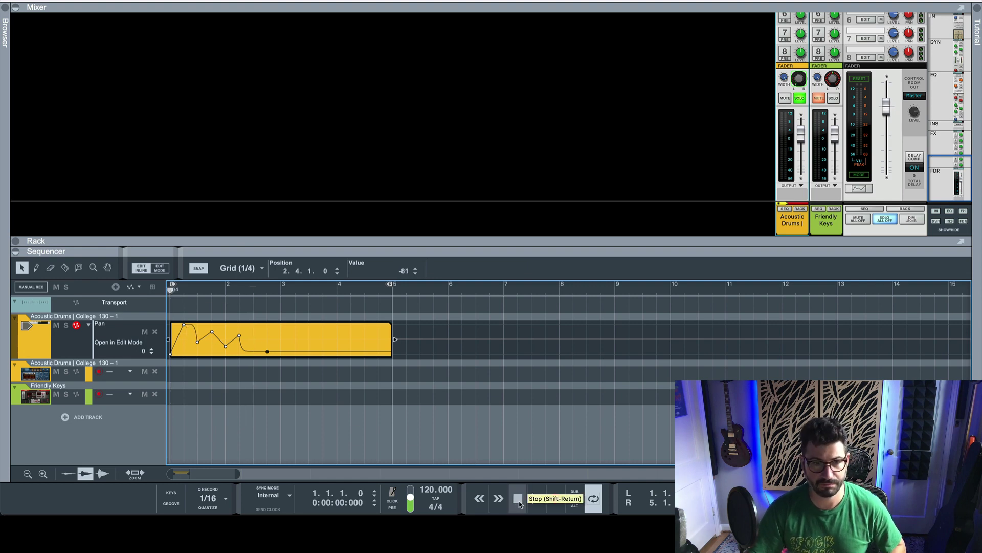
{"action": "key", "text": "space"}
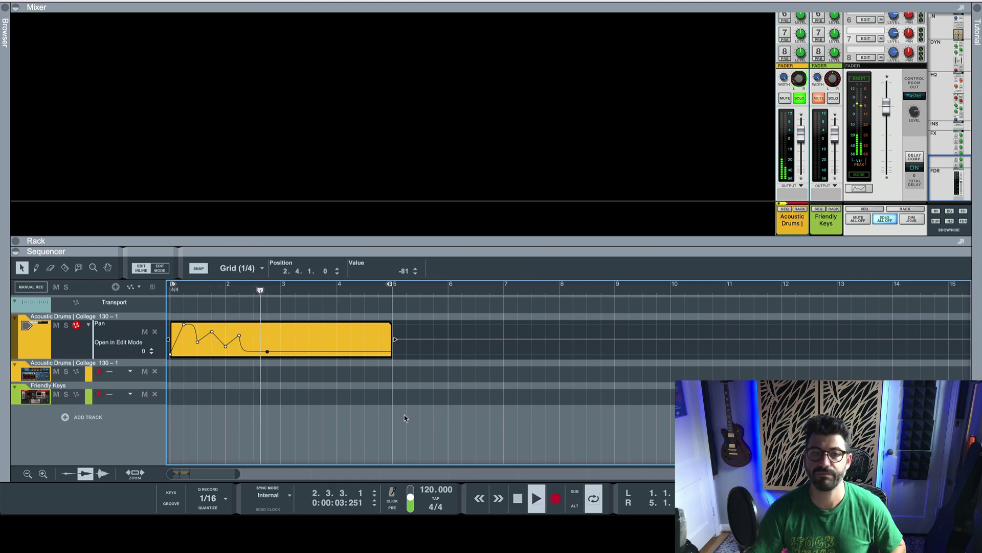
{"action": "key", "text": "space"}
{"action": "left_click", "coordinate": [750, 3]}
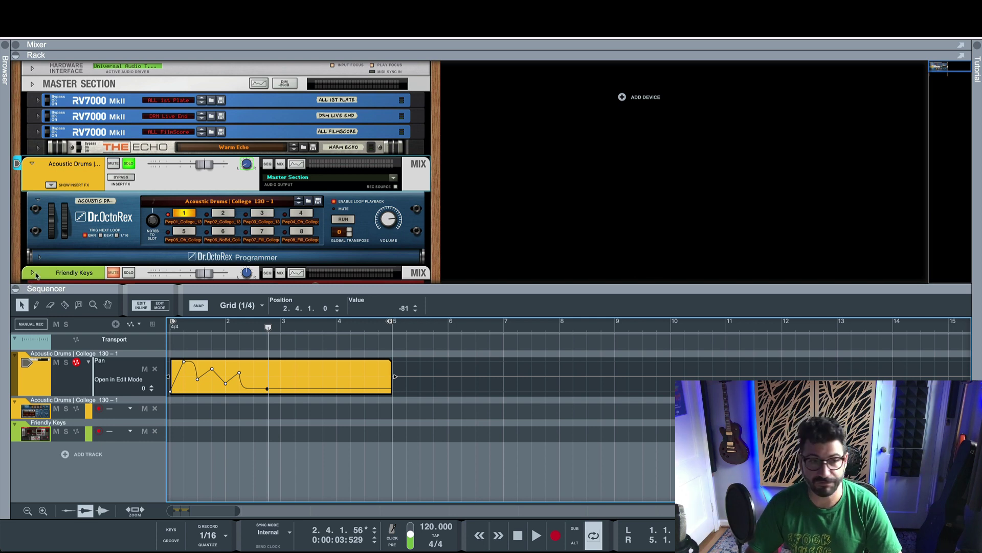
Step: Clear the Acoustic Drums pan automation and expand the Dr.OctoRex Programmer panel
{"action": "left_click", "coordinate": [15, 289]}
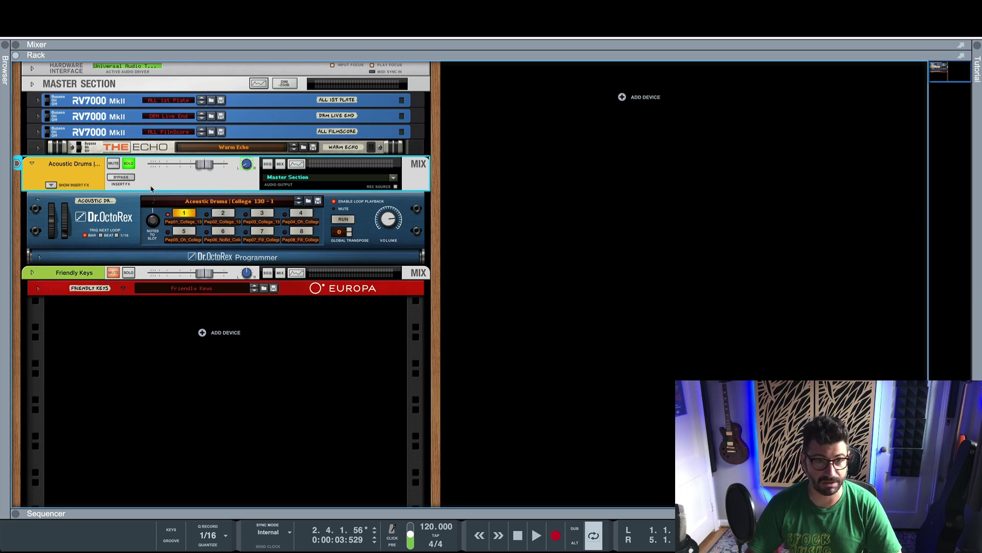
{"action": "right_click", "coordinate": [255, 164]}
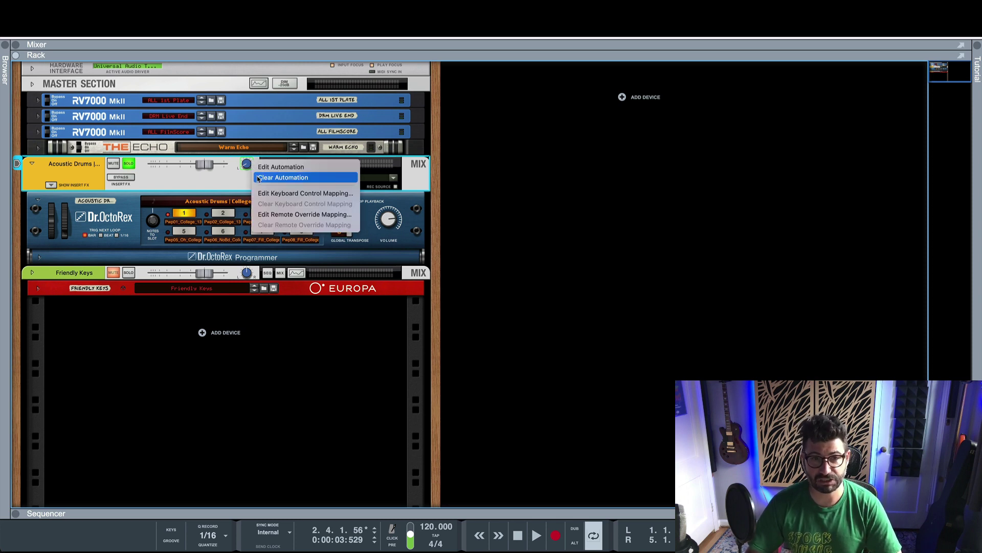
{"action": "left_click", "coordinate": [258, 177]}
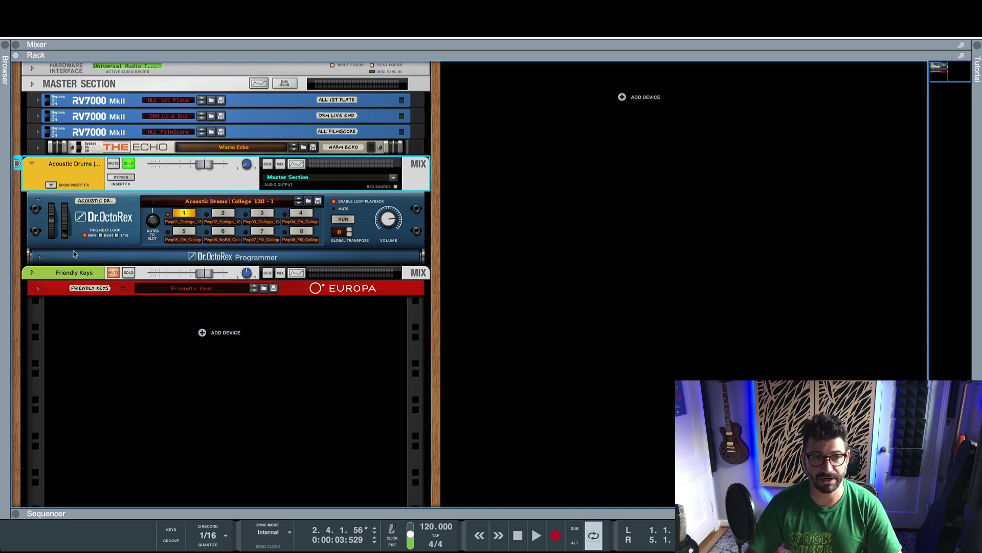
{"action": "left_click", "coordinate": [39, 257]}
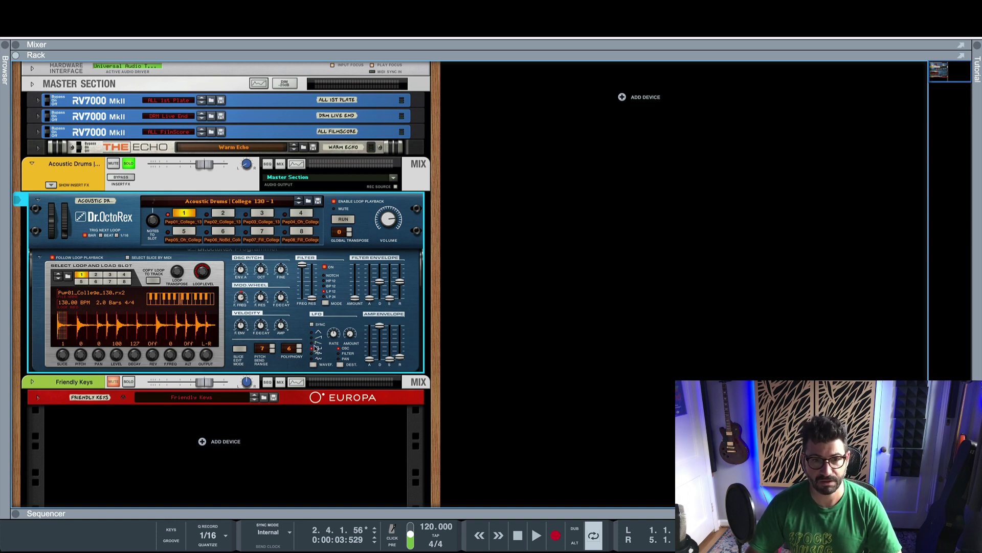
Step: Tempo-sync the Dr.OctoRex LFO with amount 59 and start the drum loop running
{"action": "left_click", "coordinate": [313, 326]}
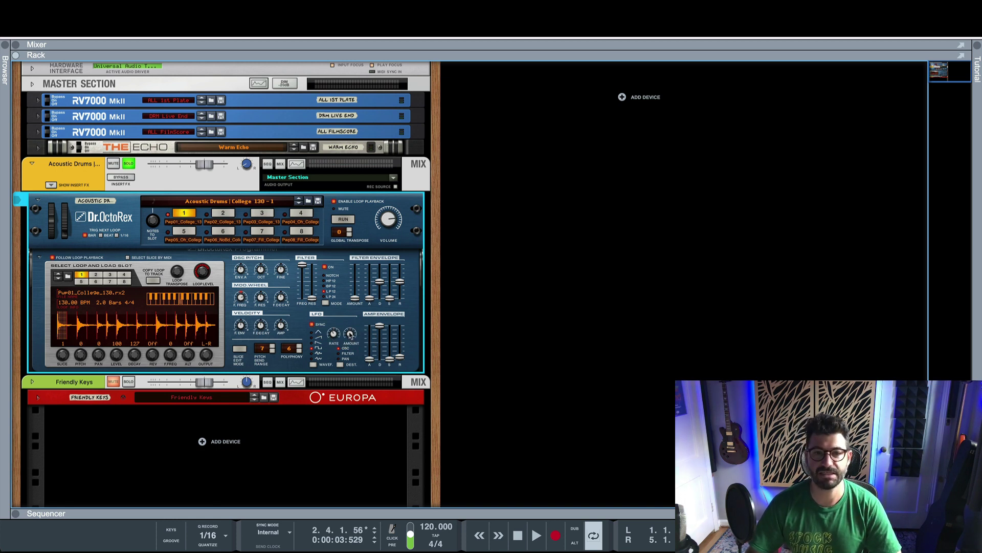
{"action": "left_click_drag", "start_coordinate": [351, 338], "coordinate": [347, 312]}
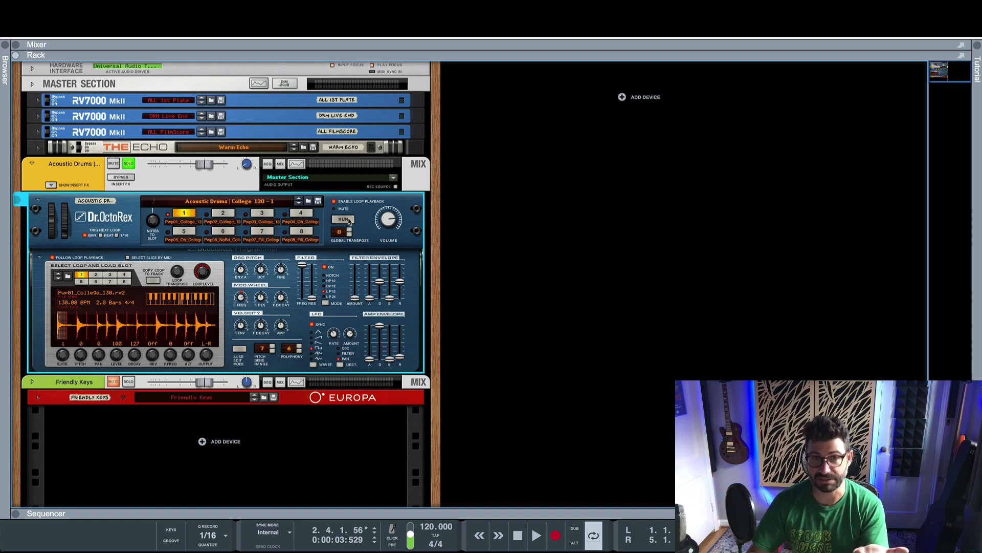
{"action": "left_click", "coordinate": [344, 220]}
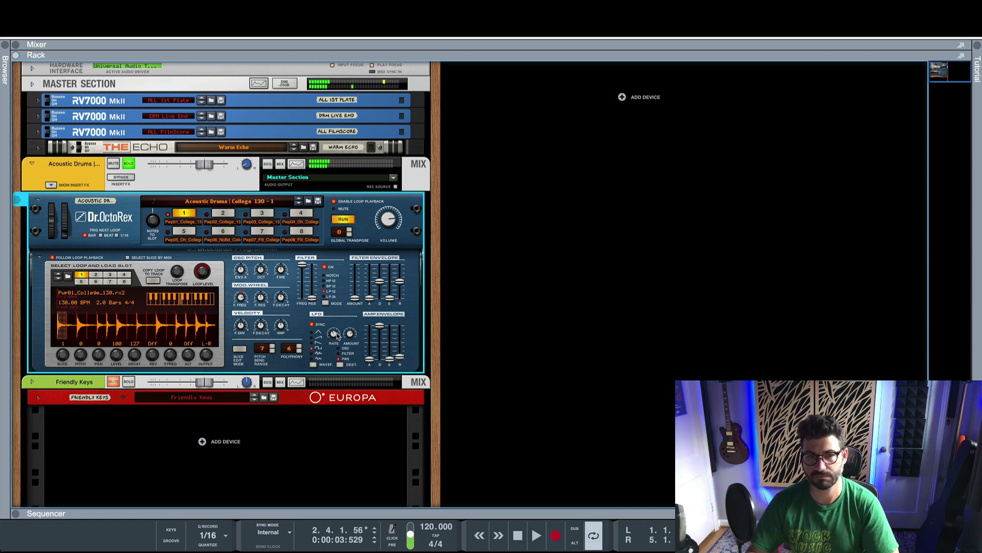
{"action": "mouse_move", "coordinate": [333, 334]}
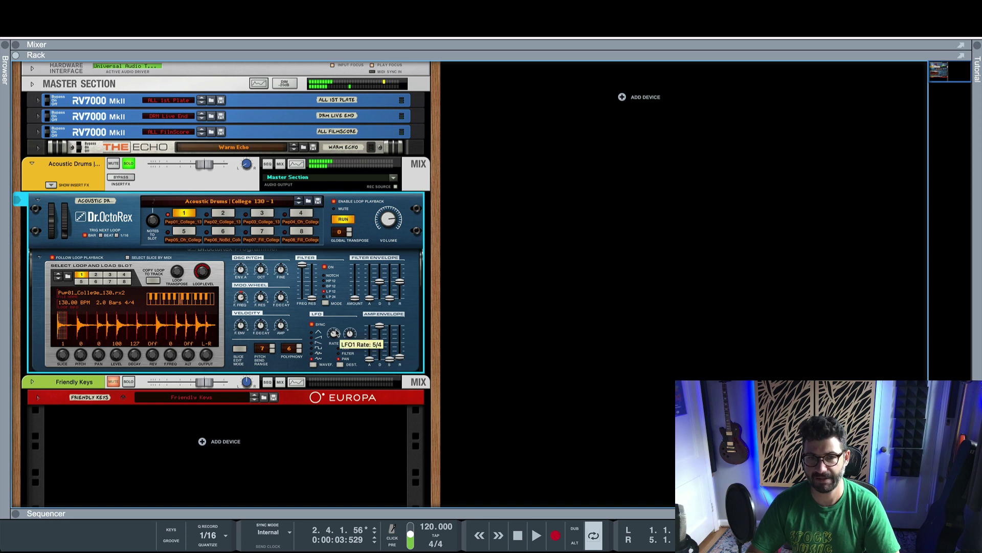
Step: Audition the auto-pan, then take Acoustic Drums out of solo and mute it
{"action": "key", "text": "space"}
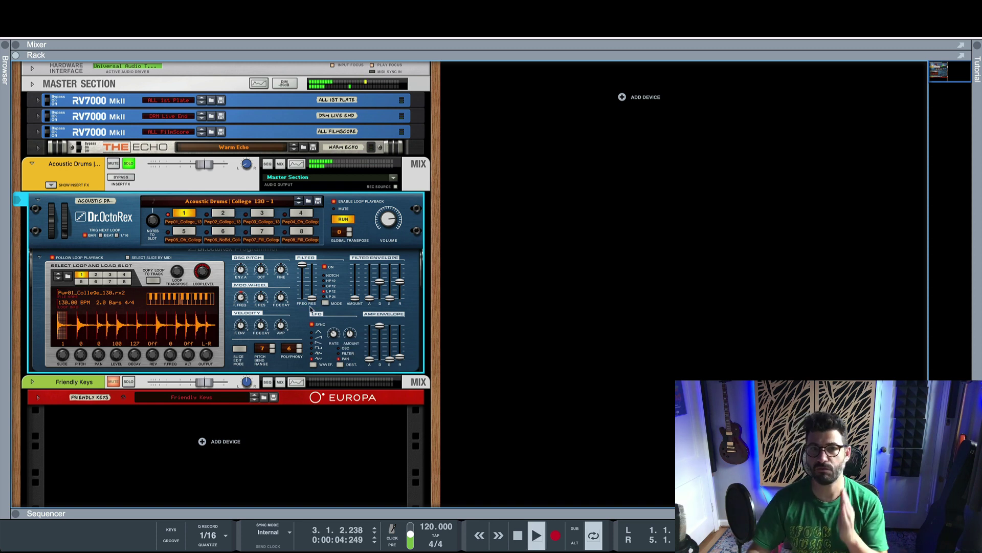
{"action": "key", "text": "space"}
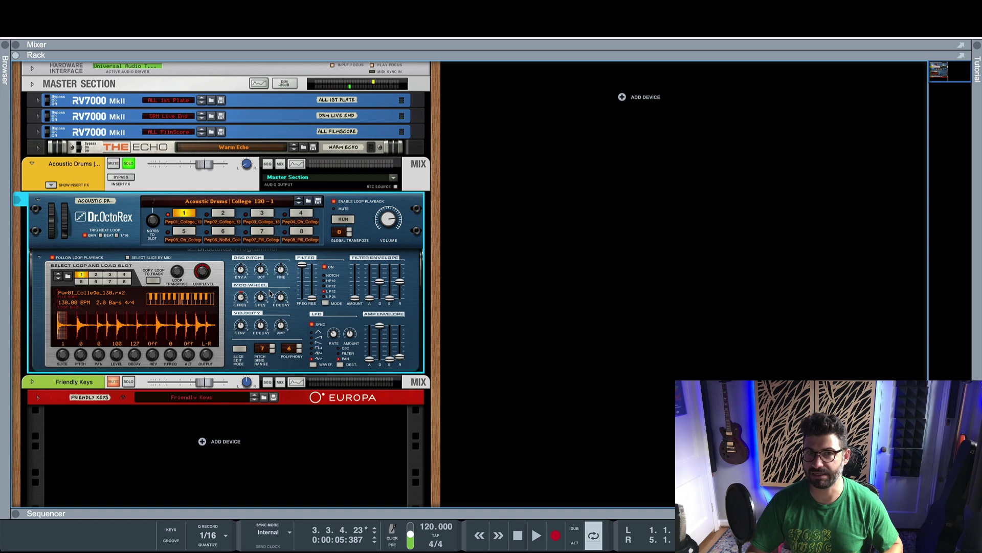
{"action": "left_click", "coordinate": [129, 164]}
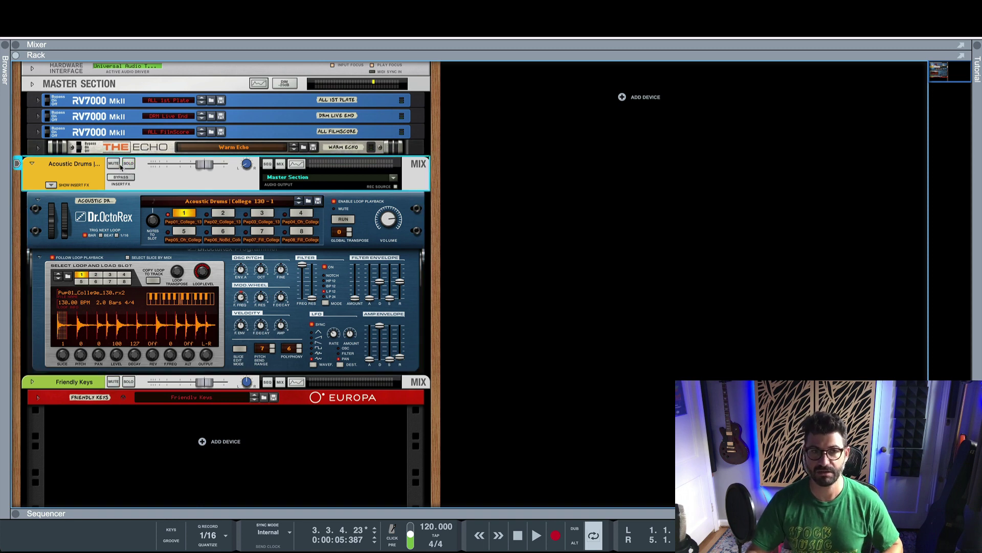
{"action": "left_click", "coordinate": [117, 164]}
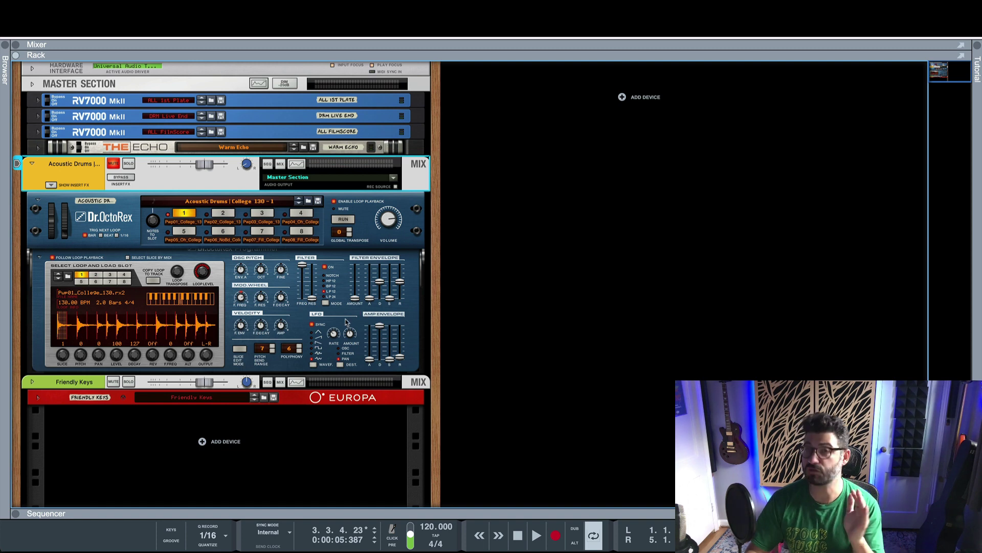
Step: Unfold the Friendly Keys Europa synth to show its full front panel
{"action": "left_click", "coordinate": [38, 399]}
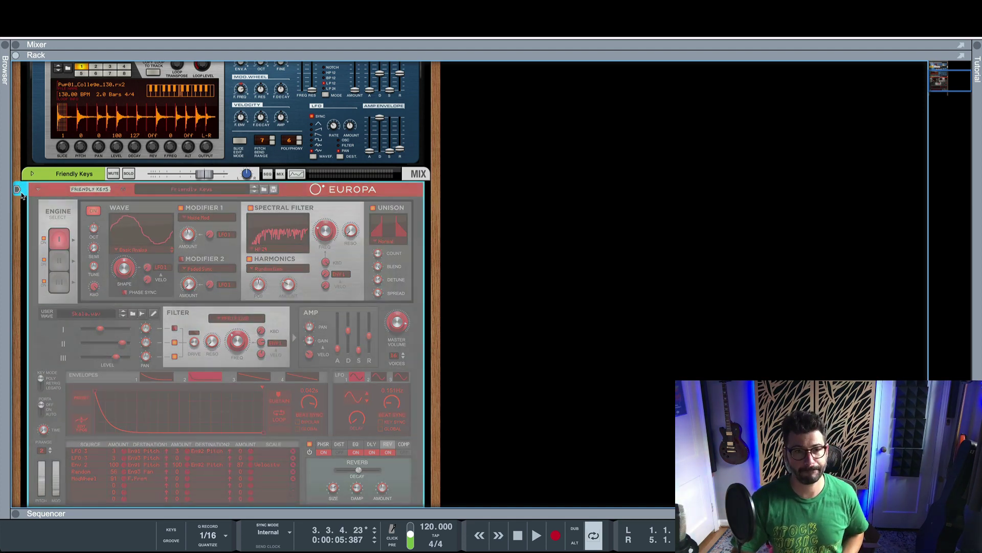
{"action": "left_click_drag", "start_coordinate": [19, 191], "coordinate": [19, 192]}
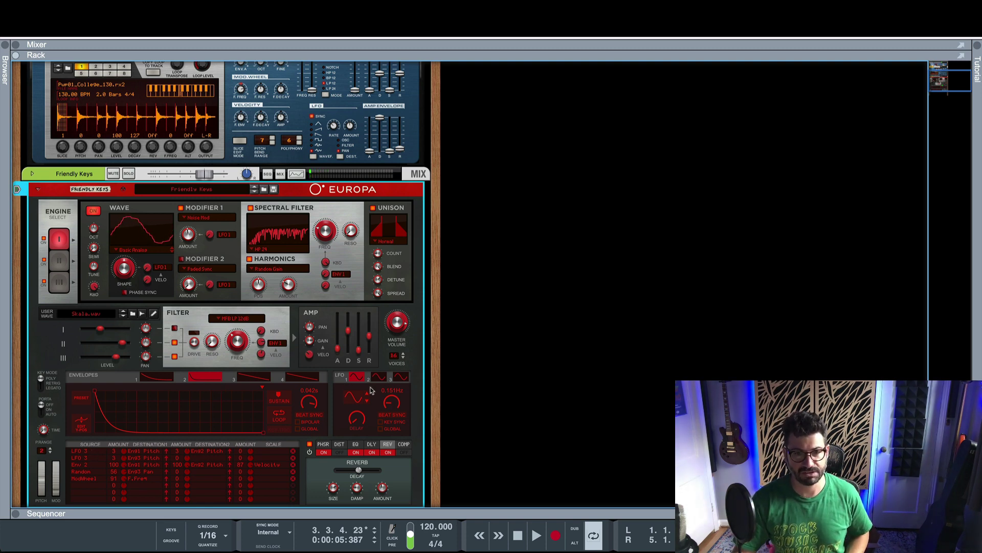
Step: Route Europa's LFO 3 to Amplifier > Pan in the mod matrix at amount 100
{"action": "left_click", "coordinate": [404, 378]}
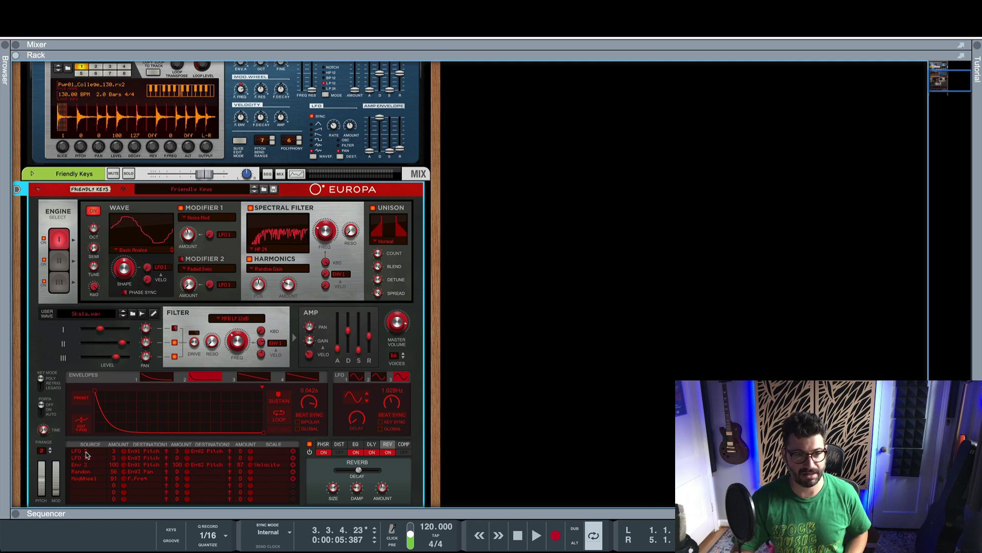
{"action": "left_click", "coordinate": [145, 452]}
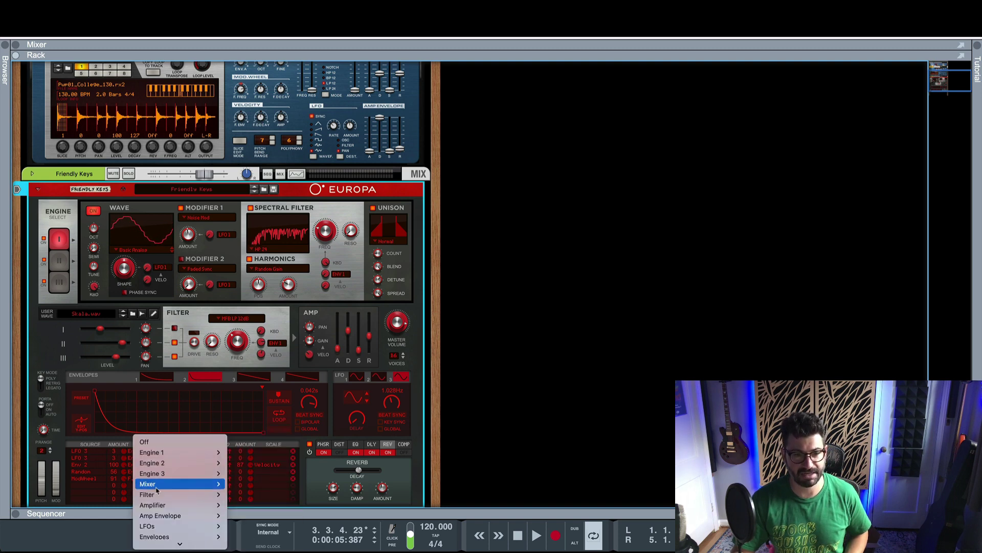
{"action": "mouse_move", "coordinate": [164, 507]}
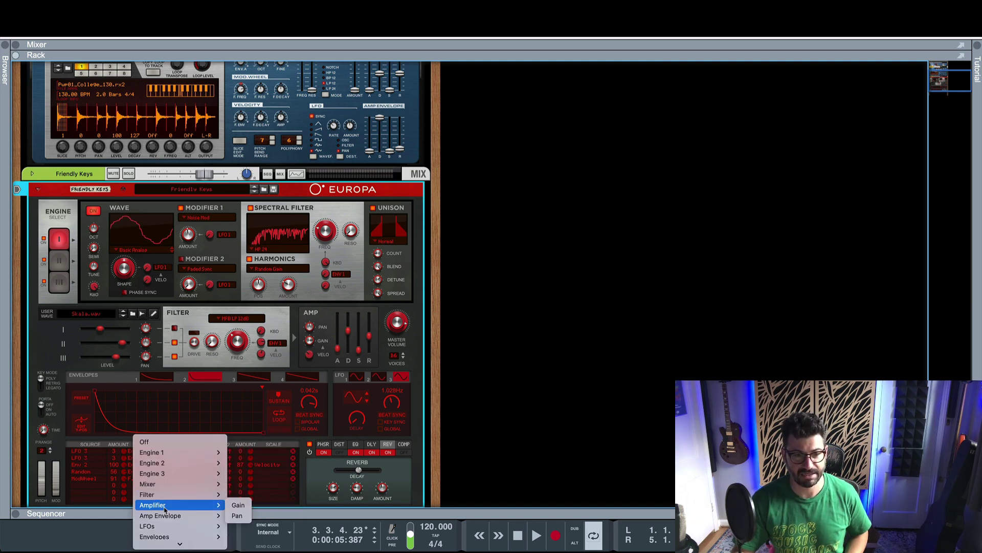
{"action": "left_click", "coordinate": [239, 515]}
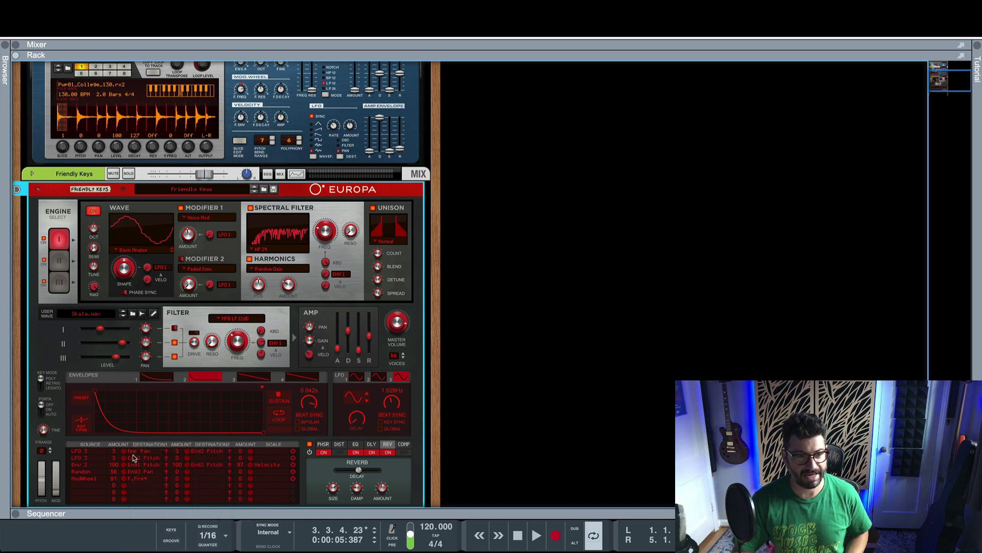
{"action": "left_click_drag", "start_coordinate": [125, 452], "coordinate": [154, 377]}
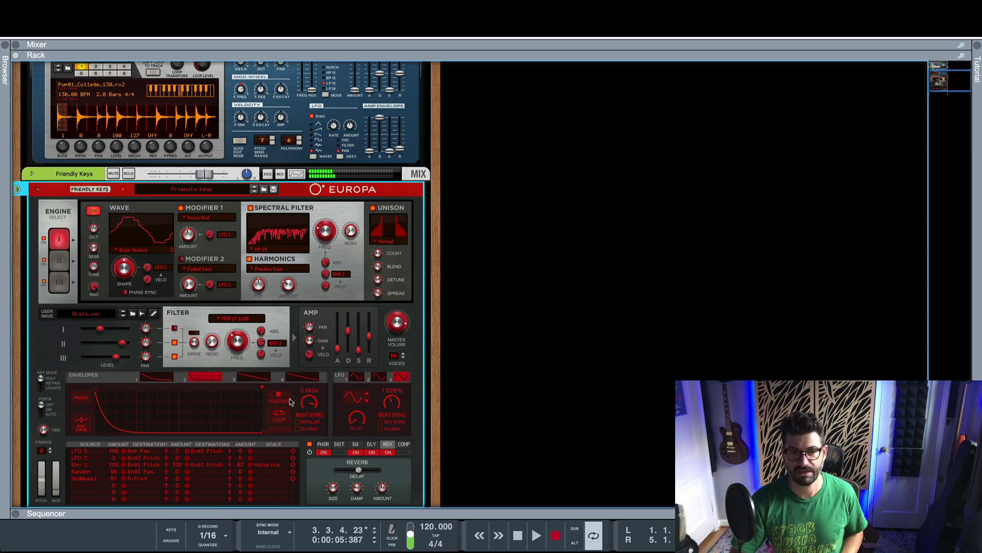
Step: Make Europa's LFO 3 a beat-synced sawtooth wave at rate 3/8
{"action": "left_click_drag", "start_coordinate": [394, 407], "coordinate": [373, 452]}
{"action": "left_click", "coordinate": [369, 397]}
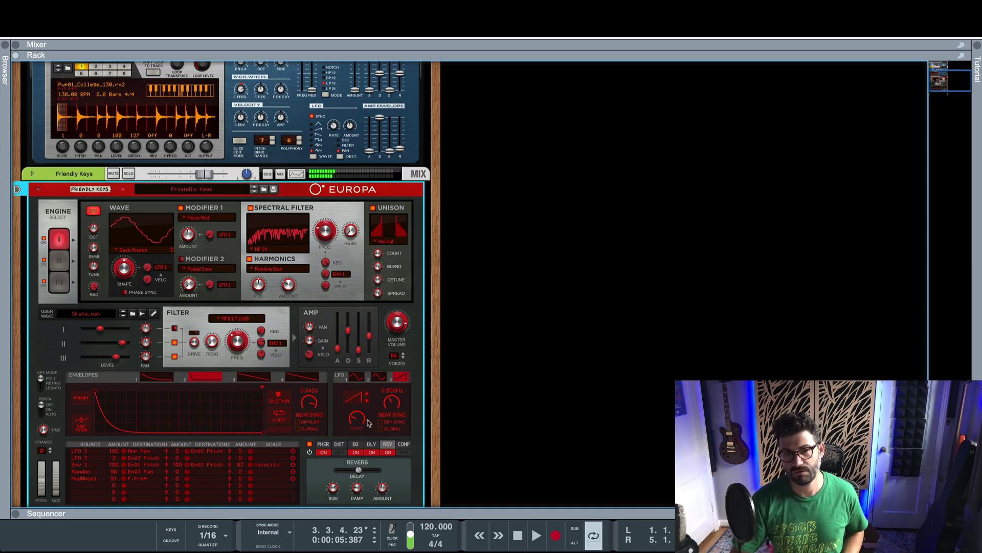
{"action": "left_click", "coordinate": [390, 415]}
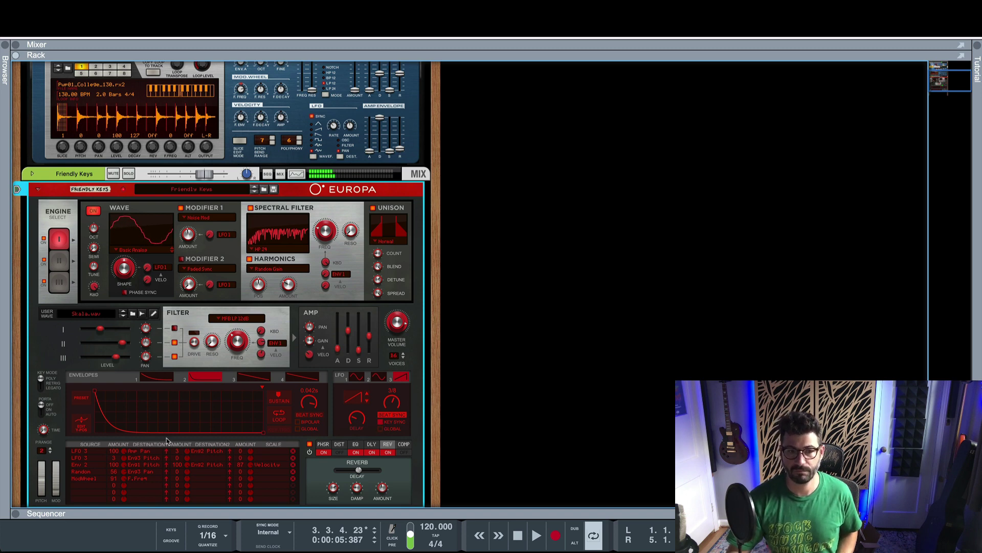
Step: Drag the first LFO 3 matrix row's amount down to 0
{"action": "left_click_drag", "start_coordinate": [126, 458], "coordinate": [126, 463]}
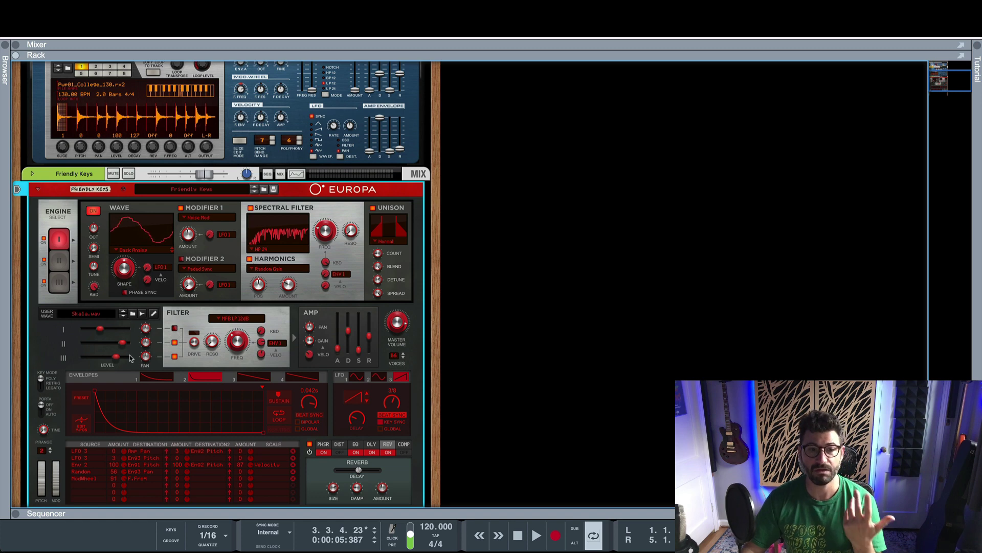
Step: Fold the Europa panel, mute Friendly Keys, and unmute Acoustic Drums
{"action": "left_click", "coordinate": [38, 191]}
{"action": "left_click", "coordinate": [113, 379]}
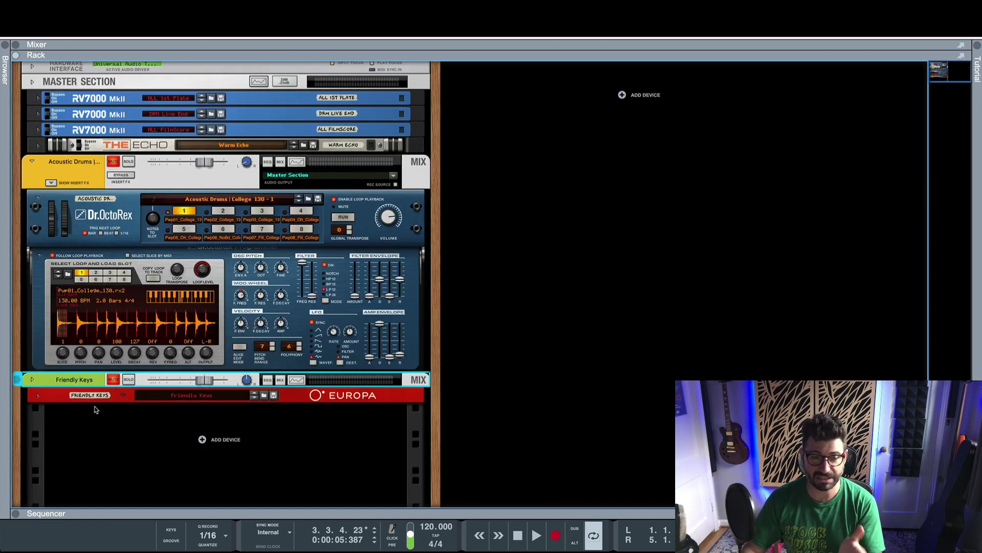
{"action": "left_click", "coordinate": [114, 161]}
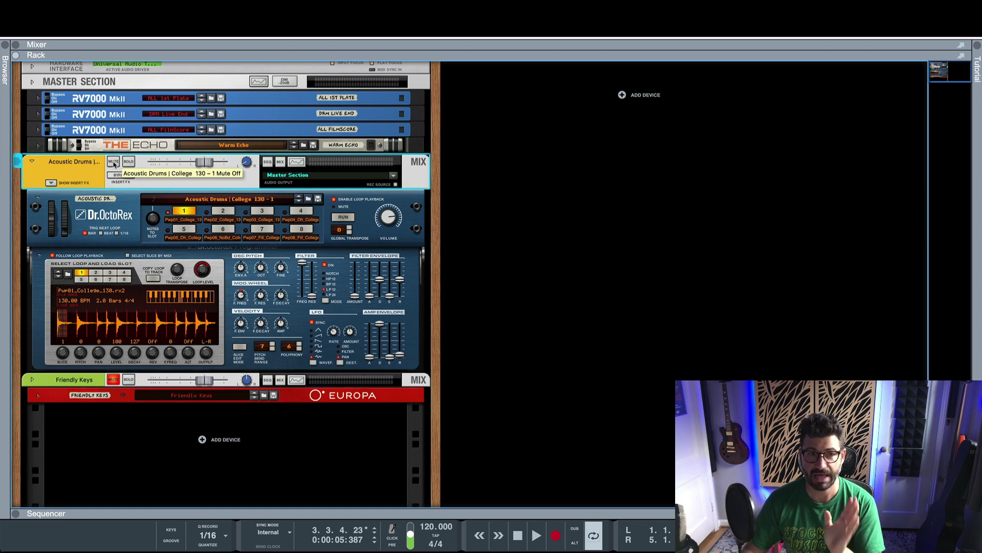
Step: Move the Pulsar LFO right below the Acoustic Drums channel, above Dr.OctoRex
{"action": "left_click", "coordinate": [51, 183]}
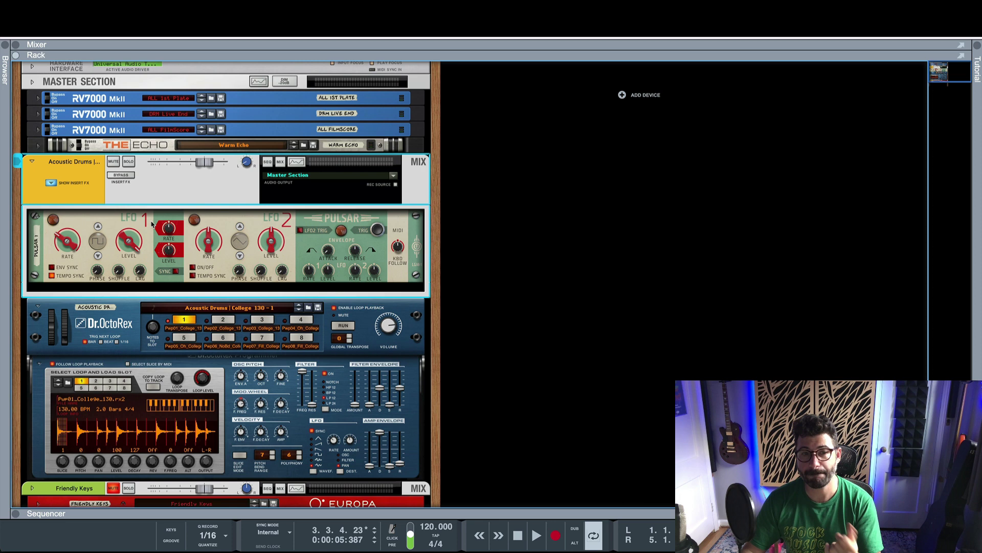
{"action": "left_click", "coordinate": [152, 224]}
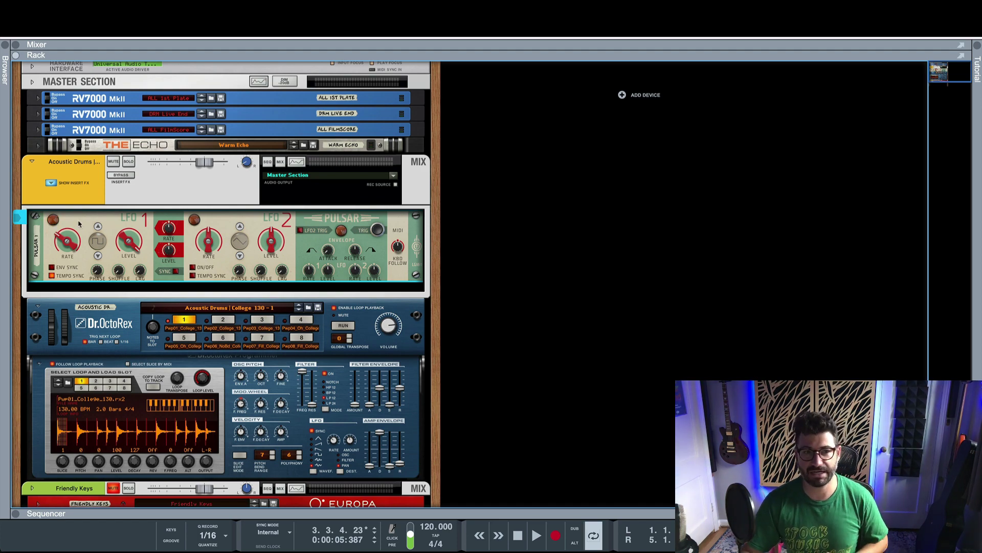
{"action": "left_click_drag", "start_coordinate": [78, 223], "coordinate": [457, 162]}
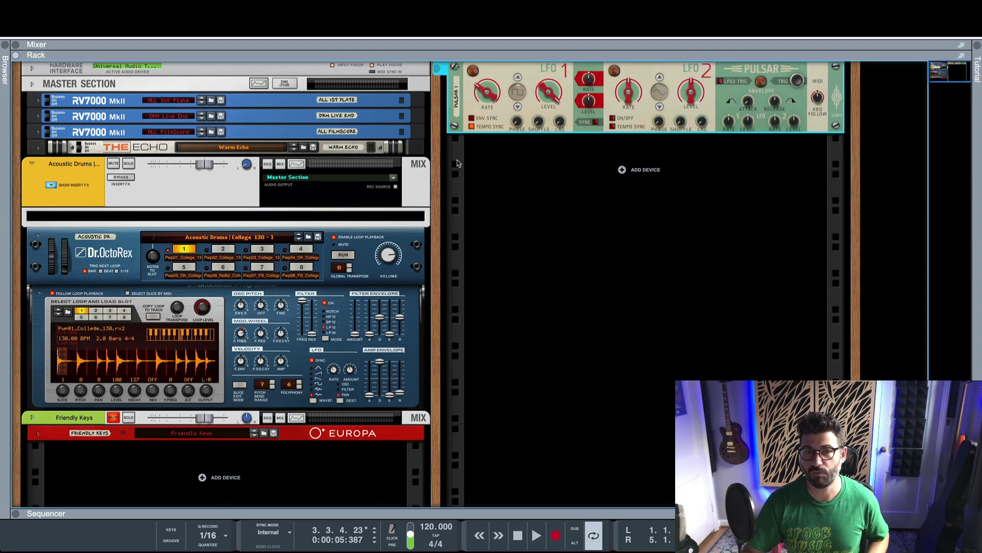
{"action": "left_click_drag", "start_coordinate": [480, 112], "coordinate": [164, 225]}
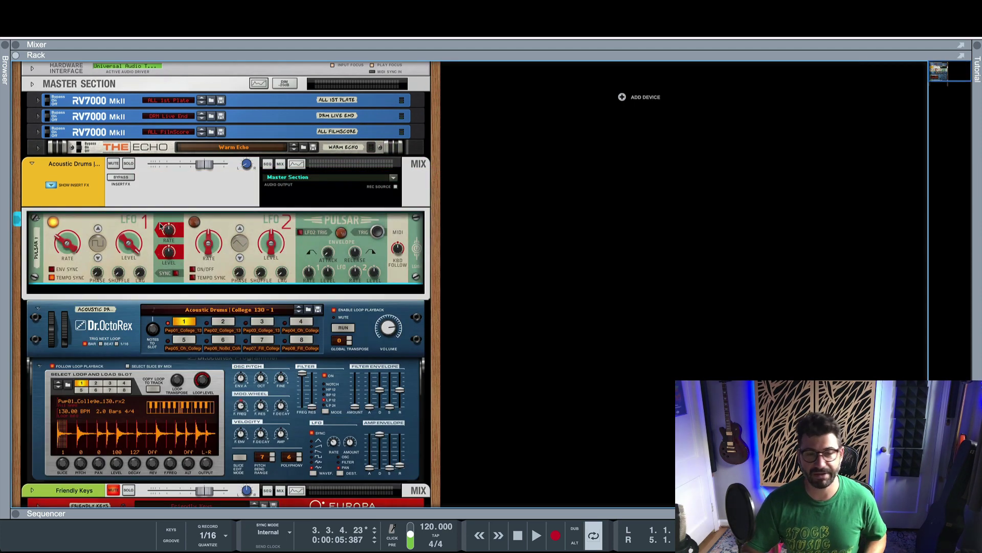
Step: Cable Pulsar's LFO 1 CV output to the Acoustic Drums channel's Pan CV In and set its trim amount
{"action": "key", "text": "Tab"}
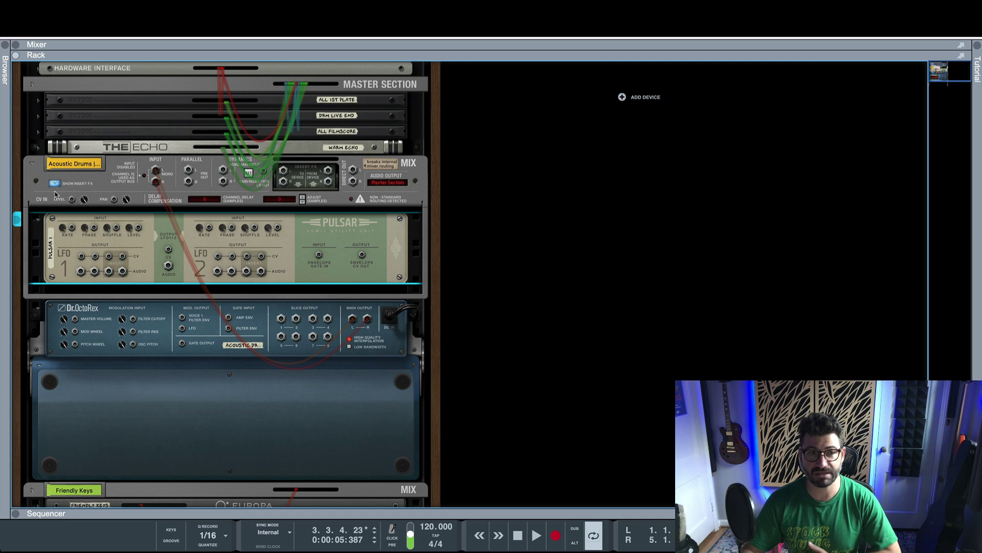
{"action": "key", "text": "Delete"}
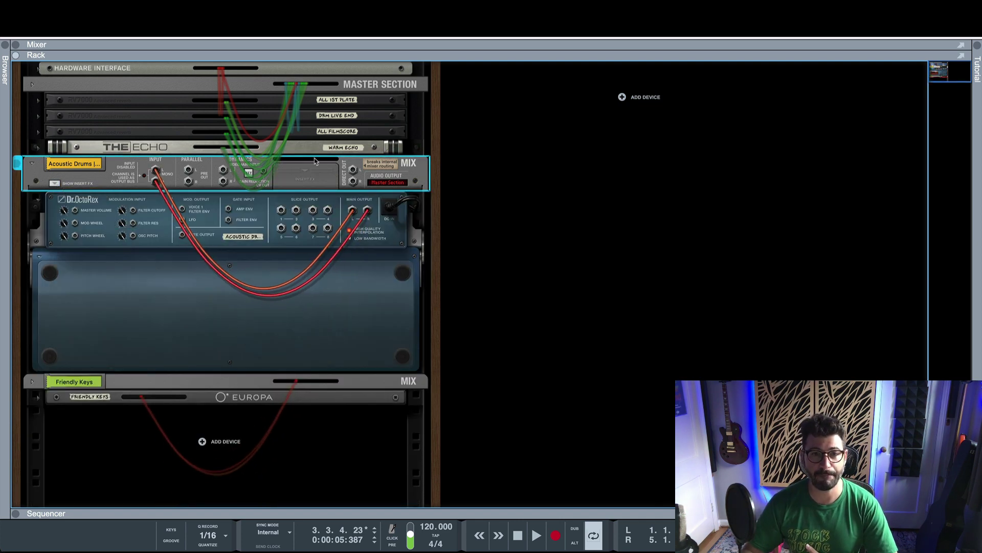
{"action": "left_click", "coordinate": [54, 184]}
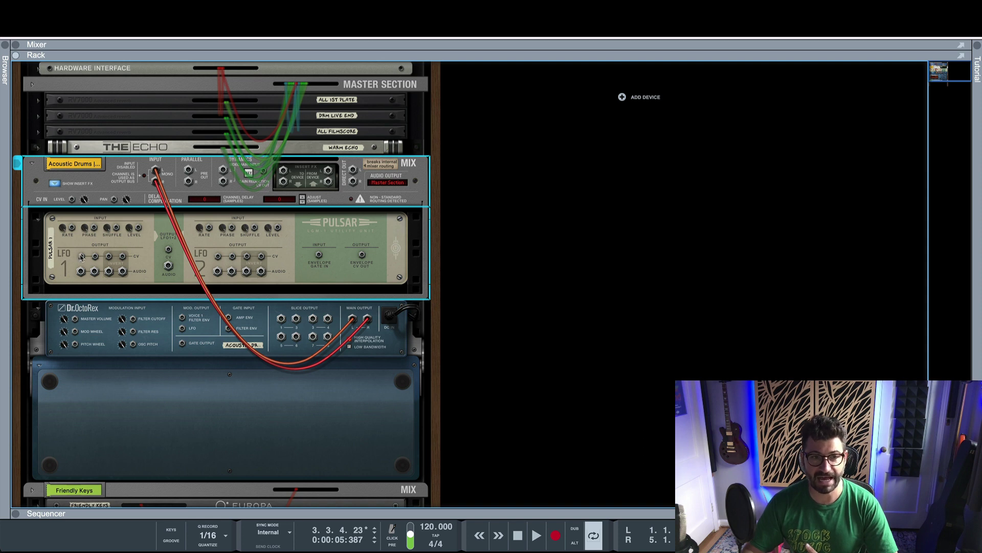
{"action": "left_click_drag", "start_coordinate": [81, 257], "coordinate": [114, 202]}
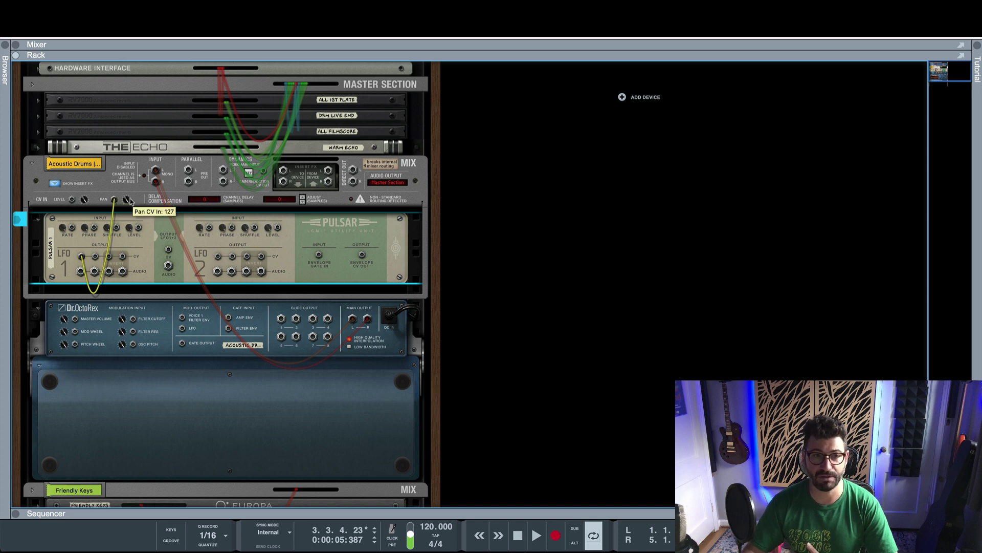
{"action": "left_click_drag", "start_coordinate": [126, 199], "coordinate": [141, 273]}
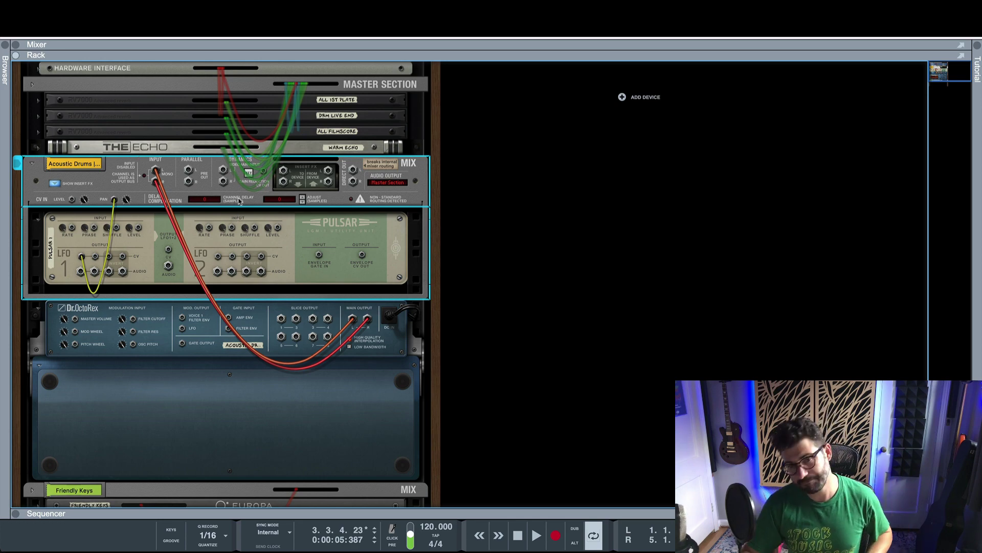
Step: Turn the rack back to the front, select Pulsar and start playback of the drums
{"action": "key", "text": "Tab"}
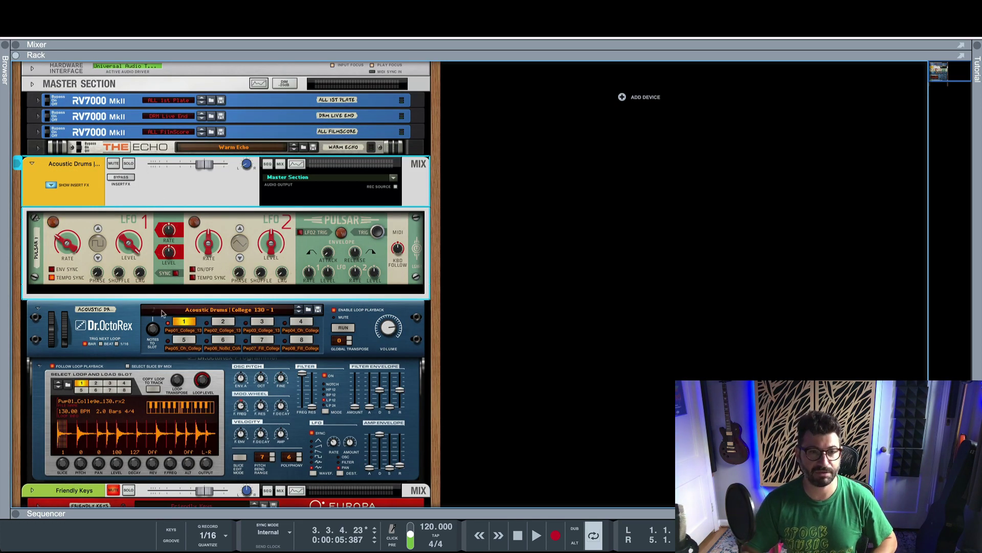
{"action": "left_click", "coordinate": [128, 243]}
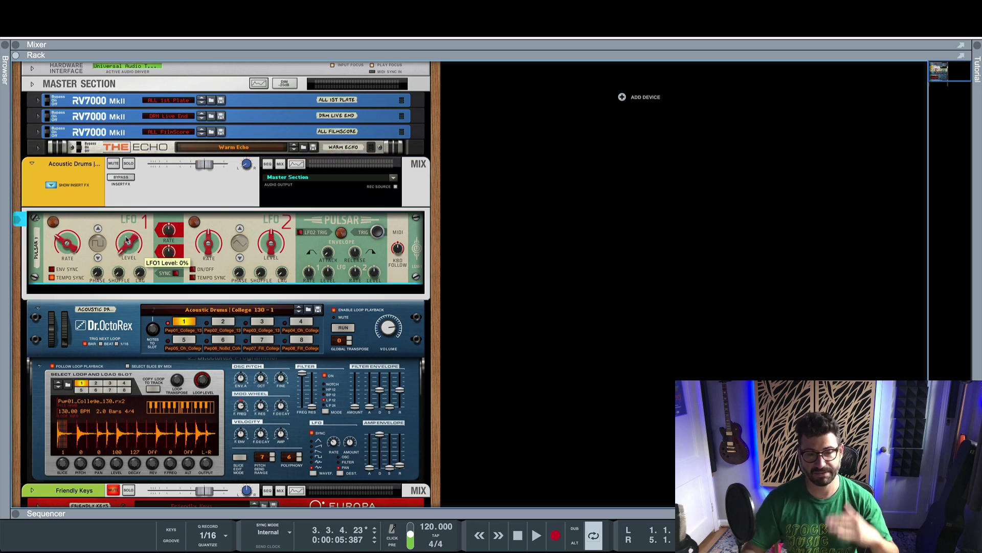
{"action": "key", "text": "space"}
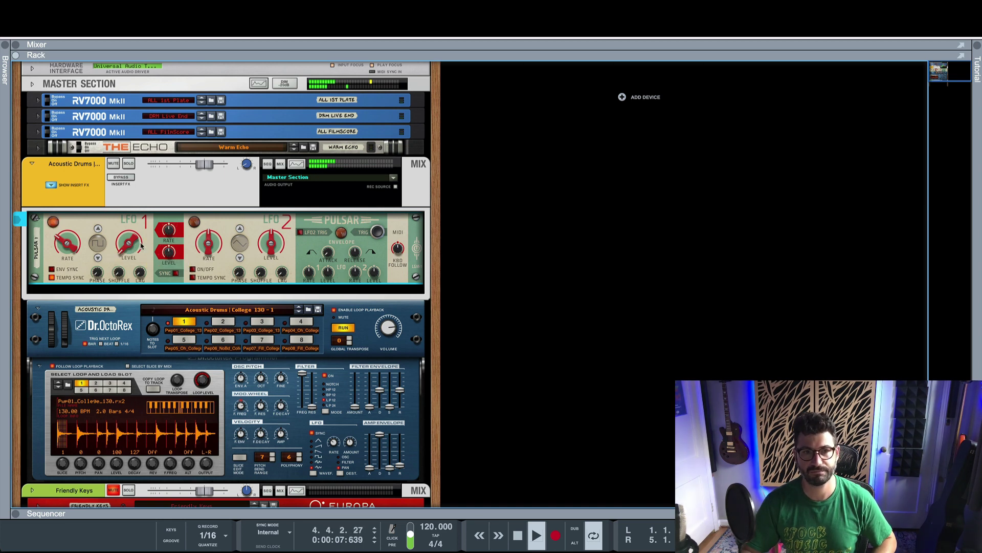
Step: Set Pulsar's LFO 1 level to 100%, adjust its tempo-synced rate, and choose the sine waveform
{"action": "left_click_drag", "start_coordinate": [141, 248], "coordinate": [132, 227]}
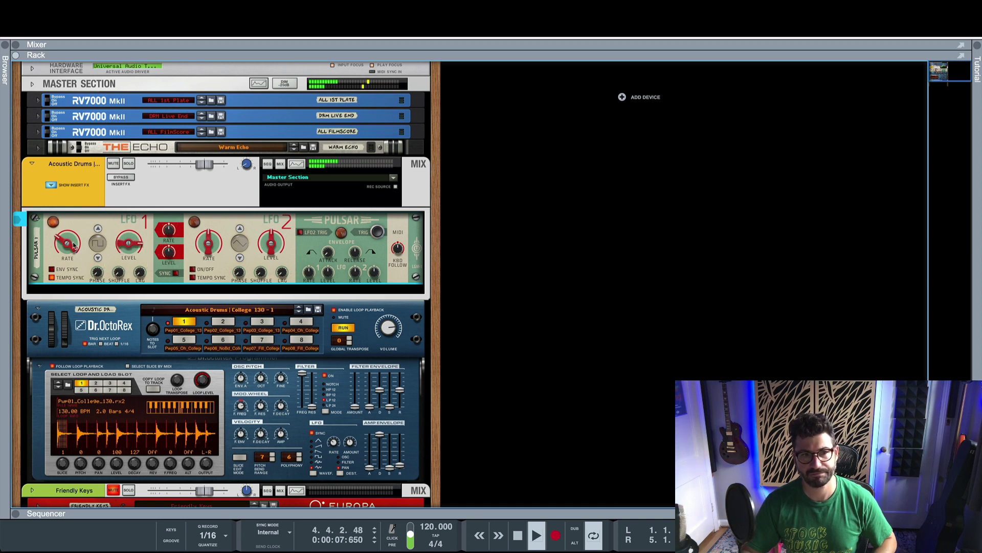
{"action": "left_click_drag", "start_coordinate": [74, 246], "coordinate": [71, 231]}
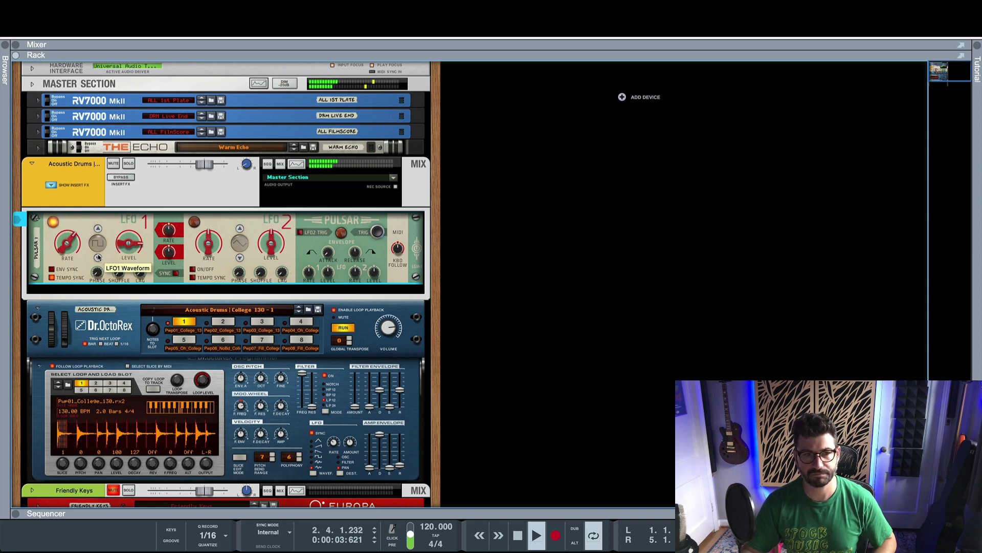
{"action": "left_click_drag", "start_coordinate": [130, 242], "coordinate": [134, 222]}
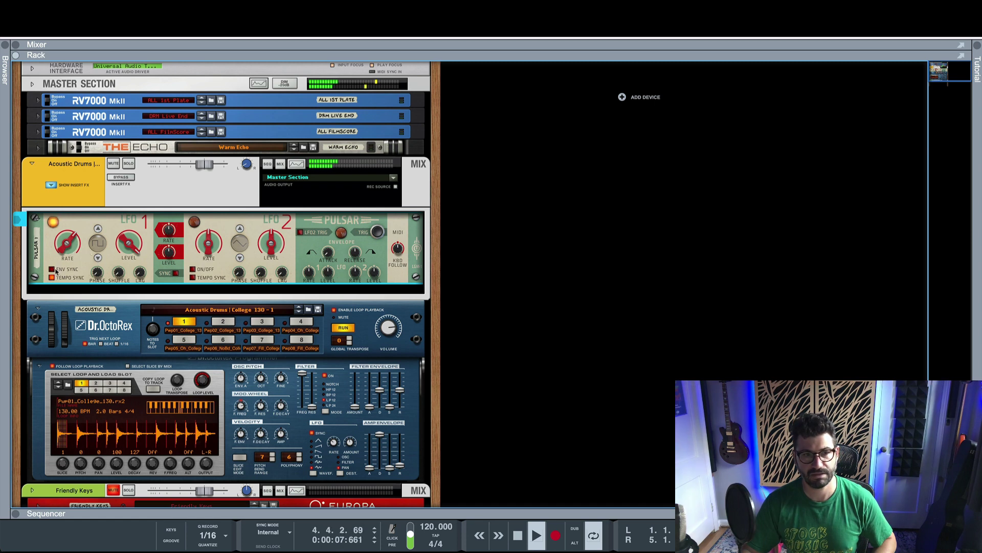
{"action": "left_click", "coordinate": [98, 258]}
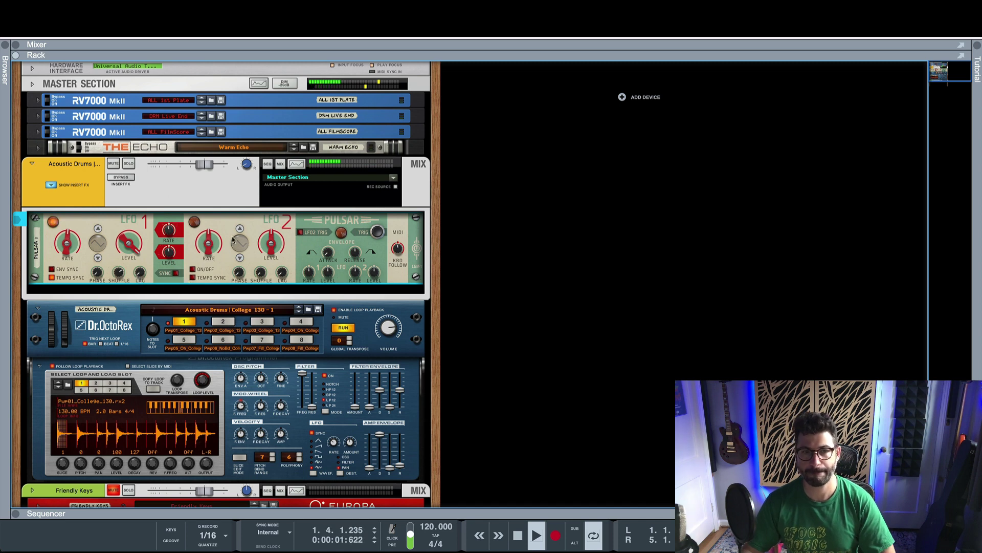
Step: Stop playback, switch on Pulsar's LFO 2, and check the cabling on the rack's back
{"action": "key", "text": "space"}
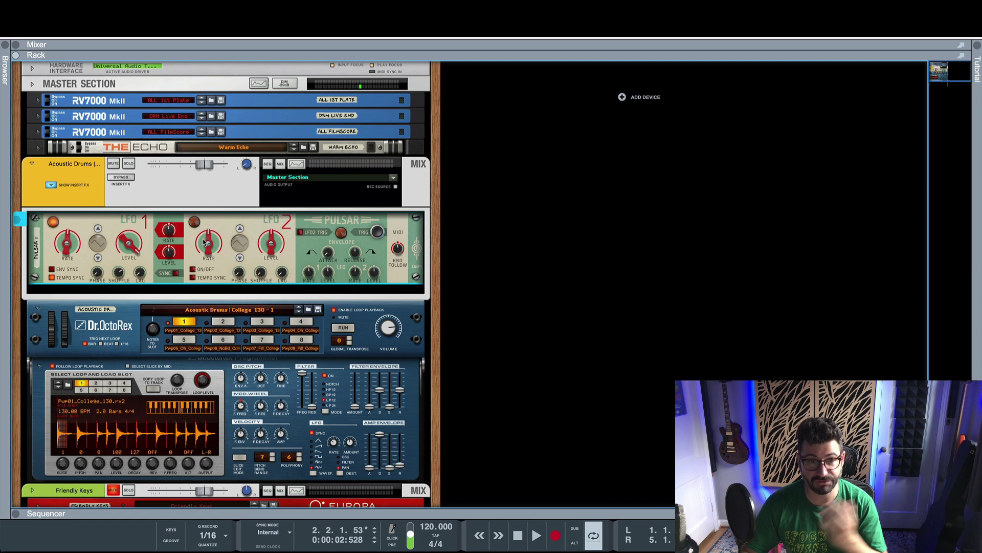
{"action": "left_click", "coordinate": [192, 271]}
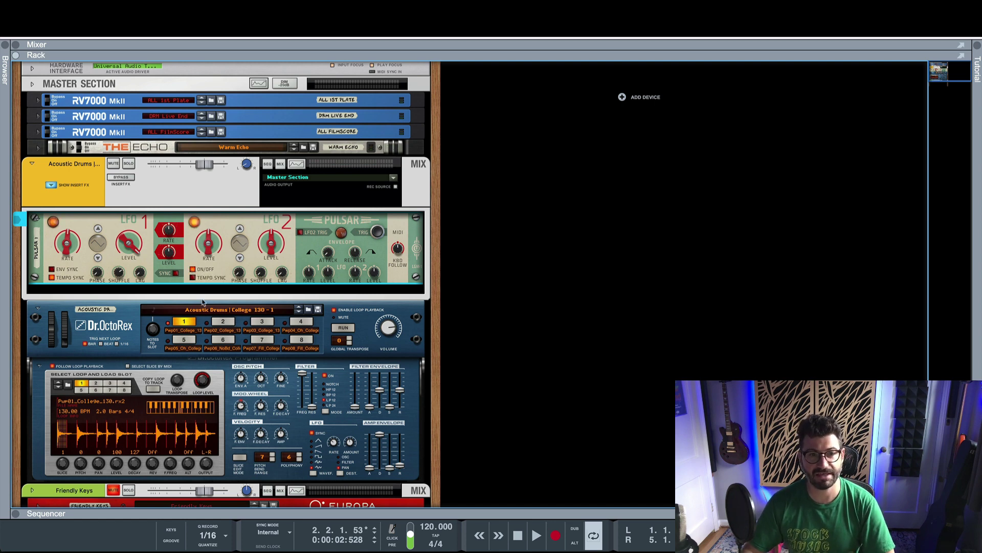
{"action": "key", "text": "Tab"}
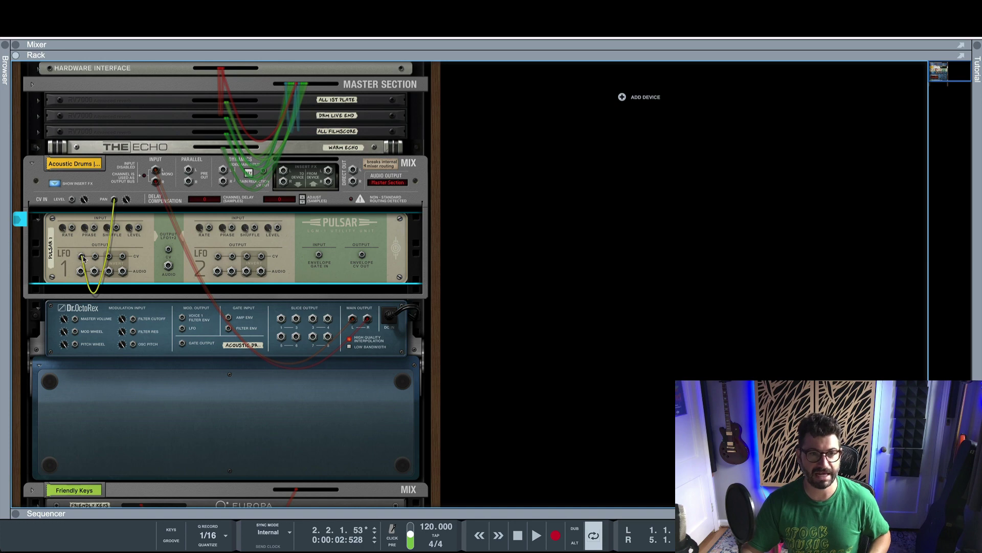
{"action": "key", "text": "Tab"}
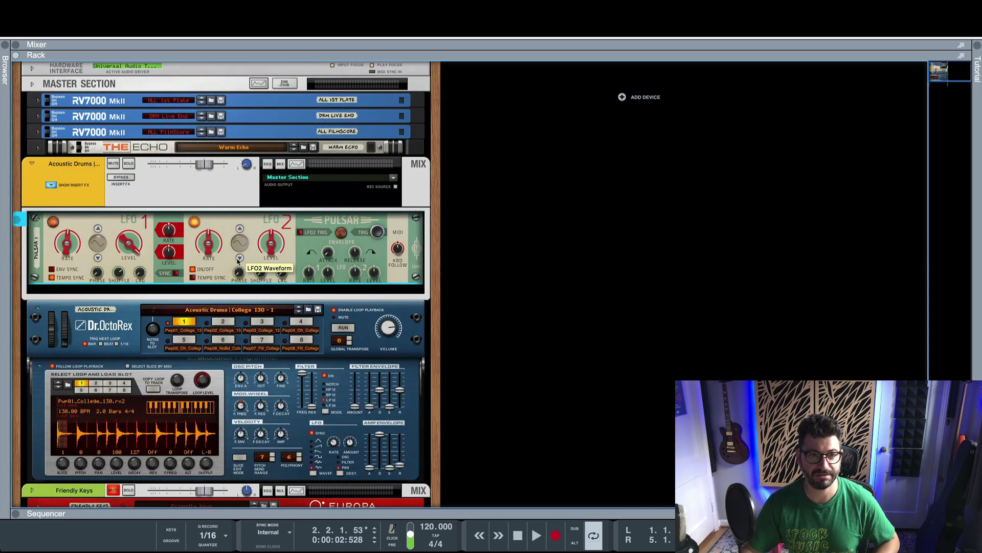
Step: Give LFO 2 a square waveform and a lower rate, then audition it during playback
{"action": "left_click", "coordinate": [240, 257]}
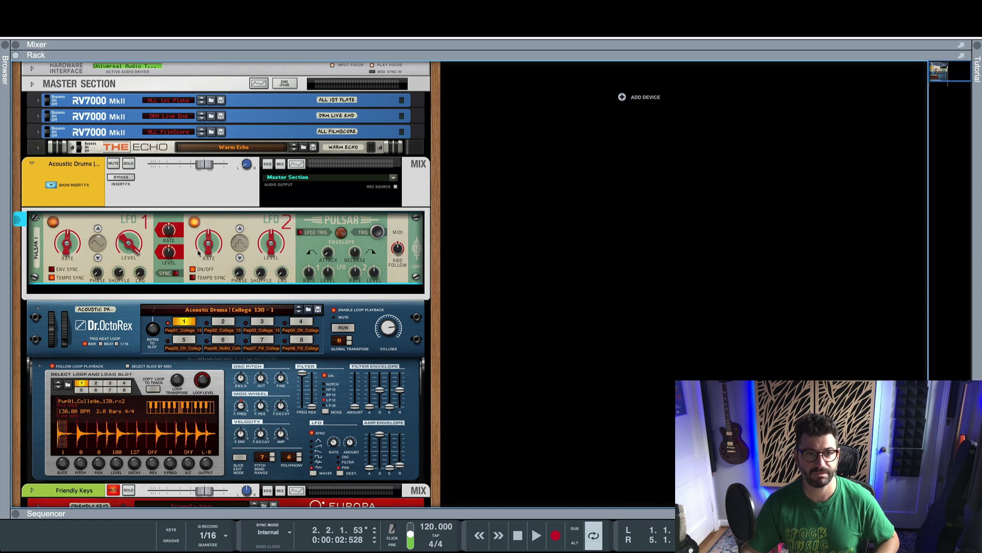
{"action": "left_click_drag", "start_coordinate": [199, 252], "coordinate": [217, 240]}
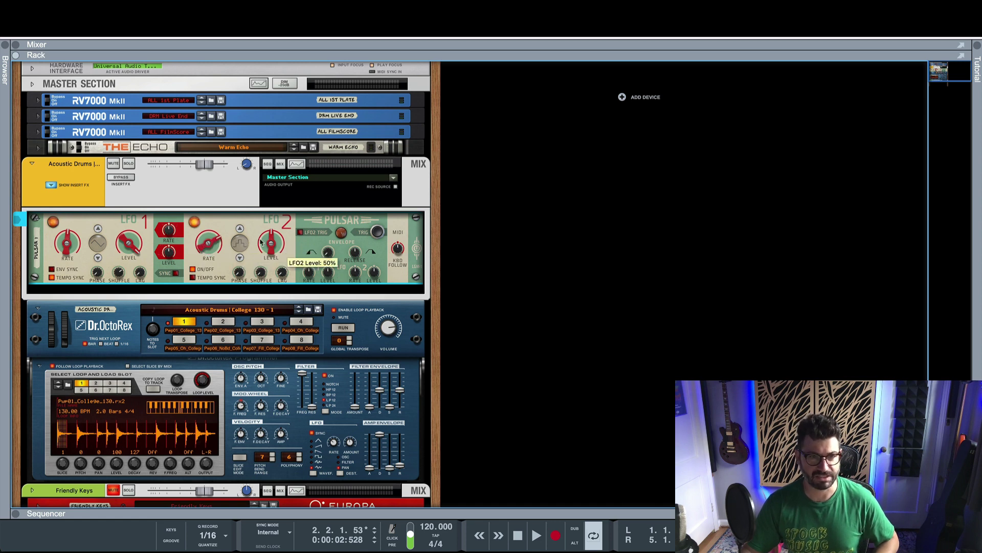
{"action": "key", "text": "space"}
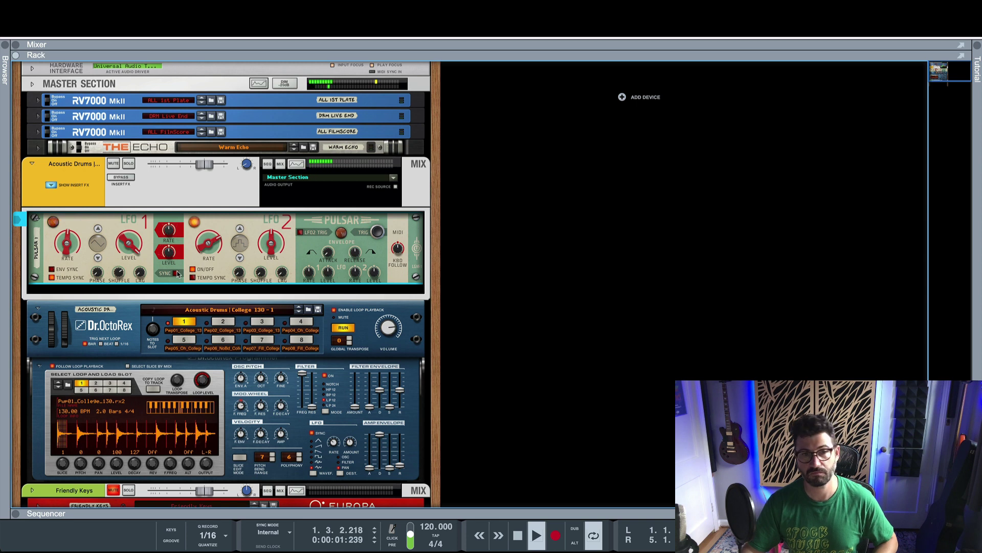
{"action": "key", "text": "space"}
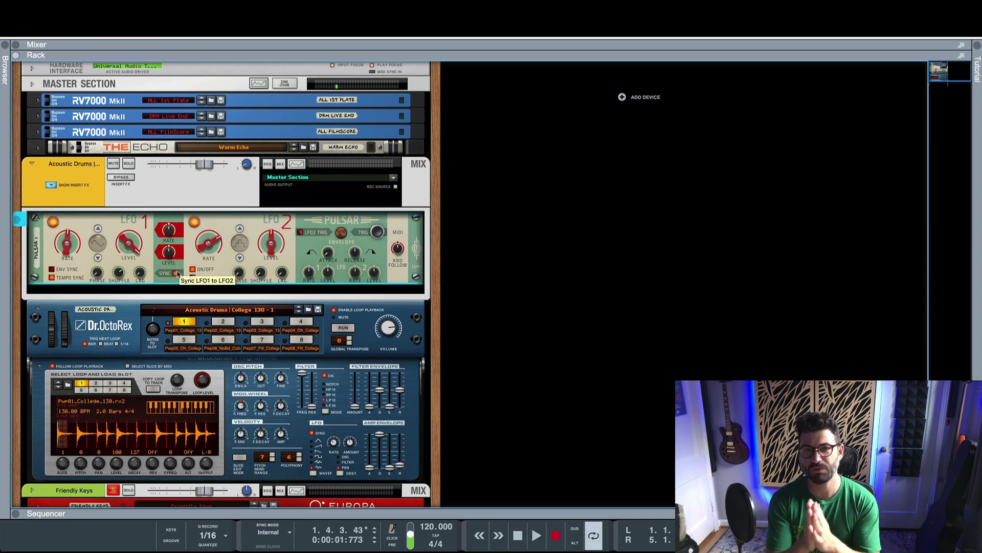